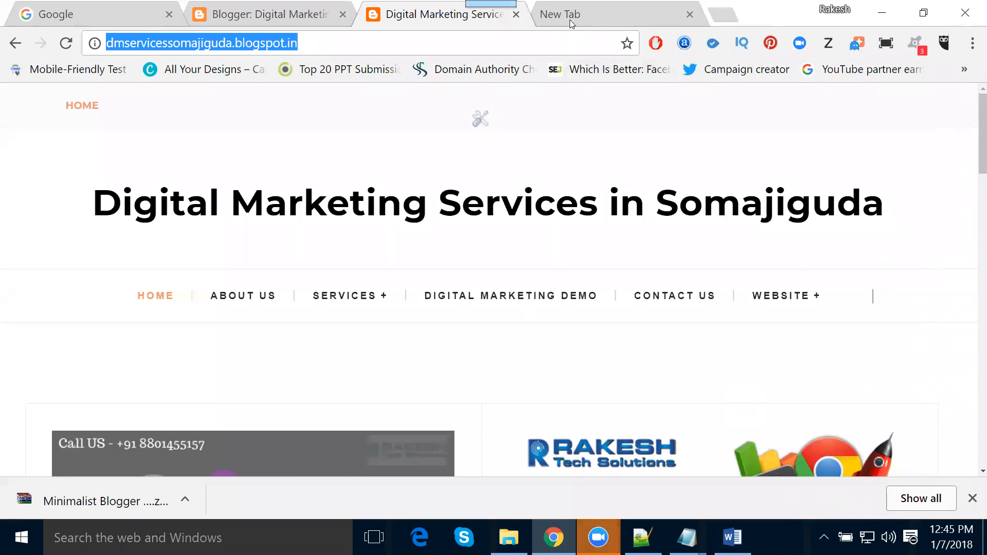
Load google.com/analytics in the empty browser tab and sign in to the Analytics product
click(570, 20)
text(google.co)
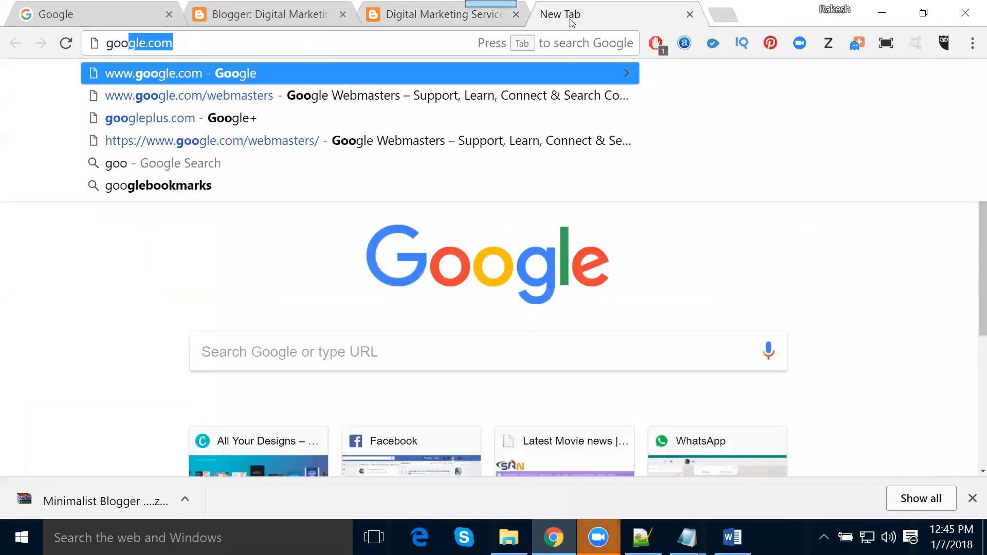
text(m)
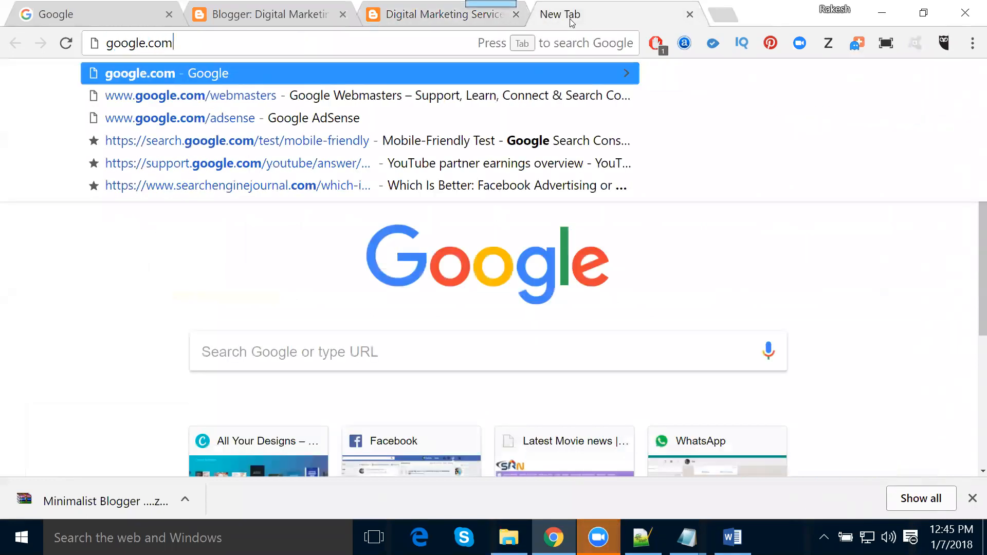
text(/analytics)
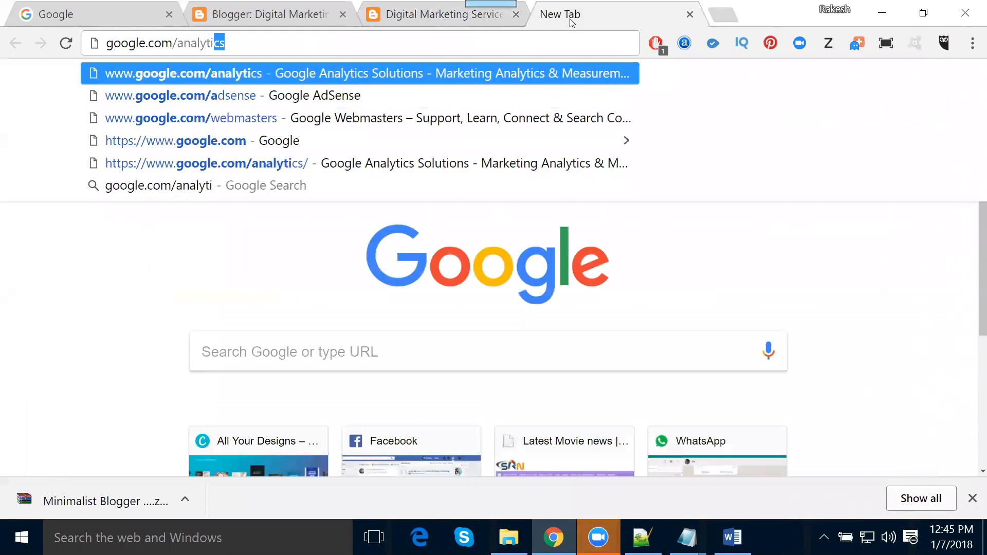
key(Return)
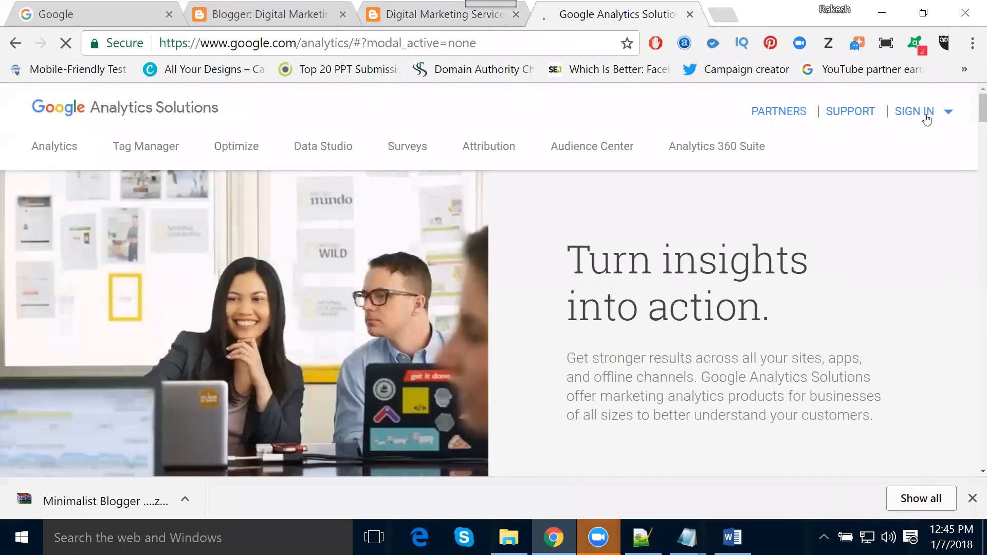
click(925, 116)
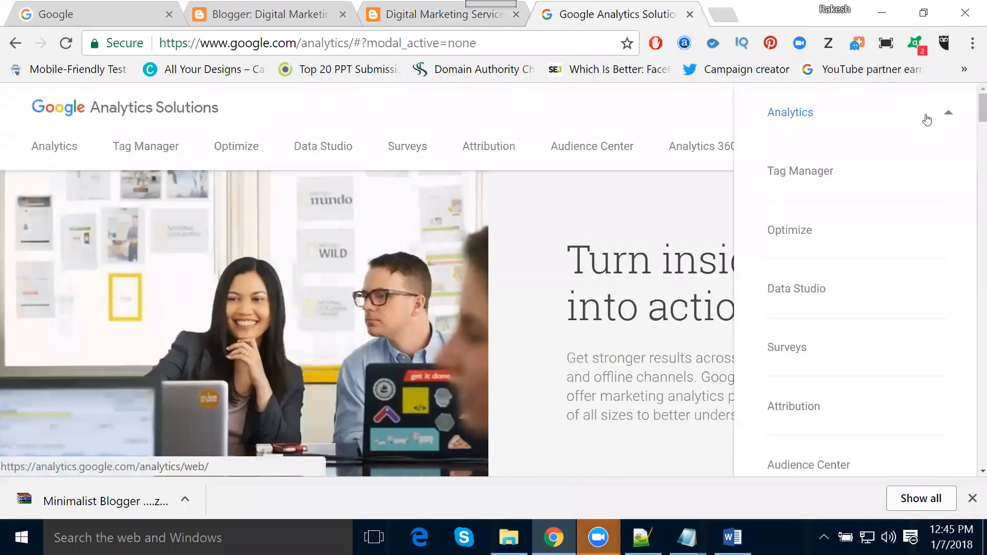
click(805, 114)
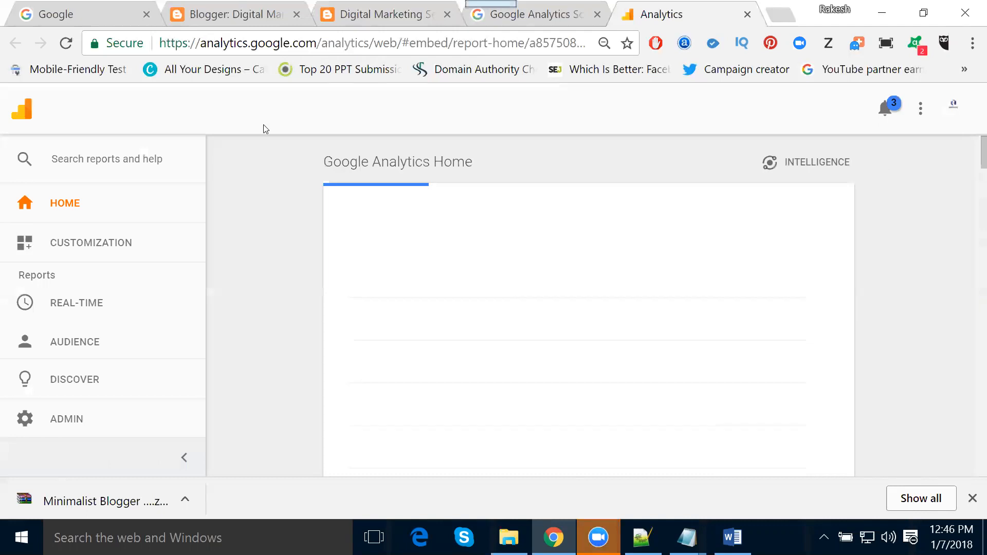
Open the Analytics administration page and start creating a new account
click(64, 421)
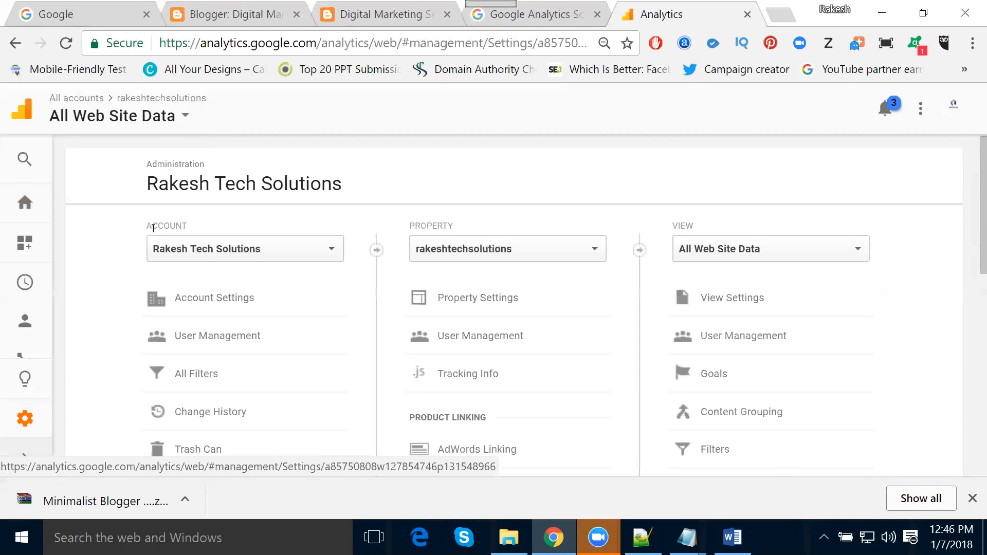
click(175, 249)
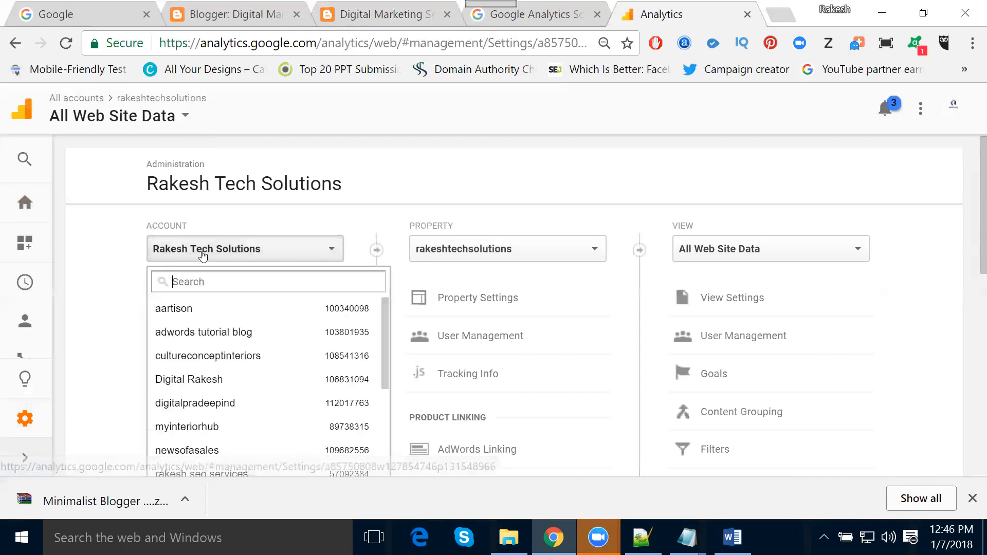
scroll(80, 312, down, 5)
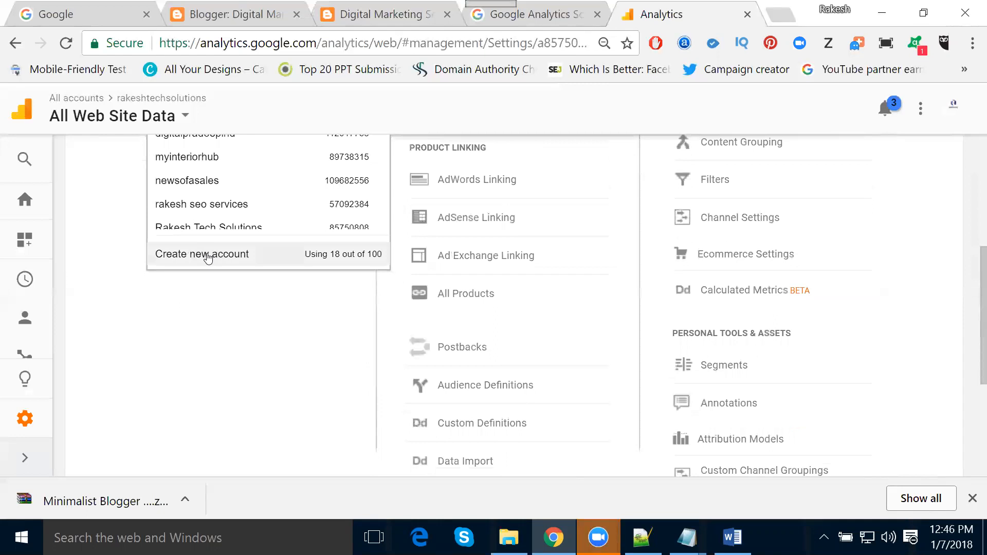
click(208, 256)
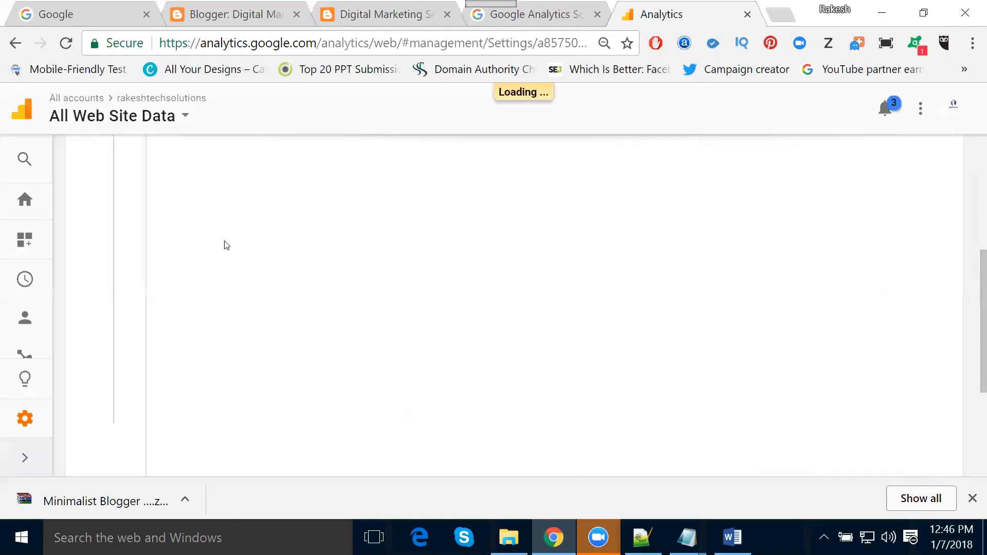
Enter the blog's address as the Website URL without its protocol prefix: dmservicessomajiguda.blogspot.in/
click(340, 20)
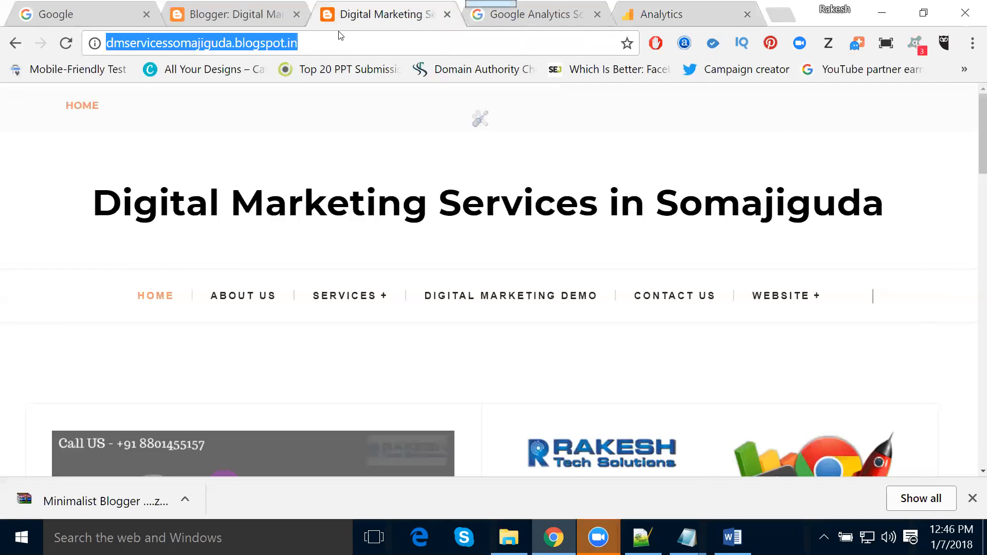
click(647, 15)
click(272, 241)
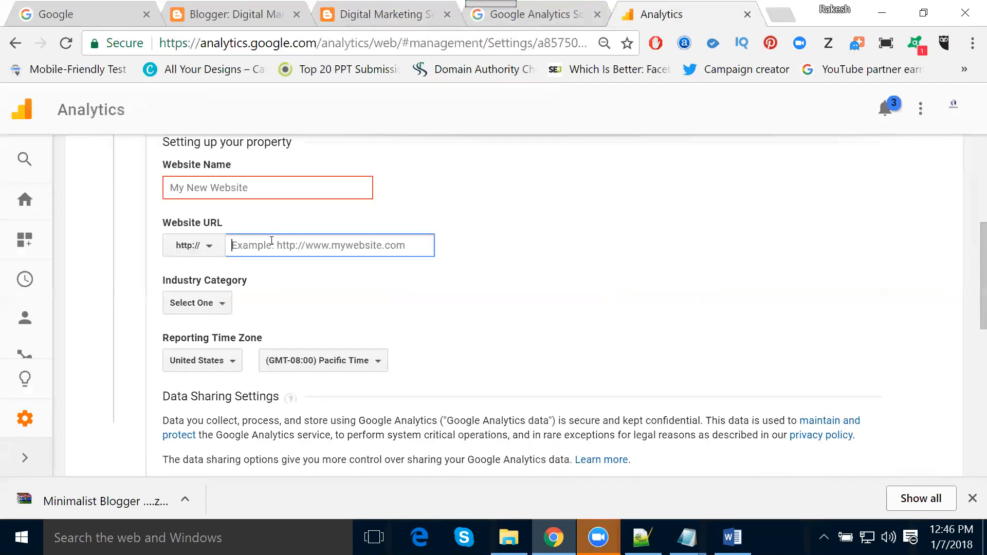
text(http://dmservicessomajiguda.blogspot.in/)
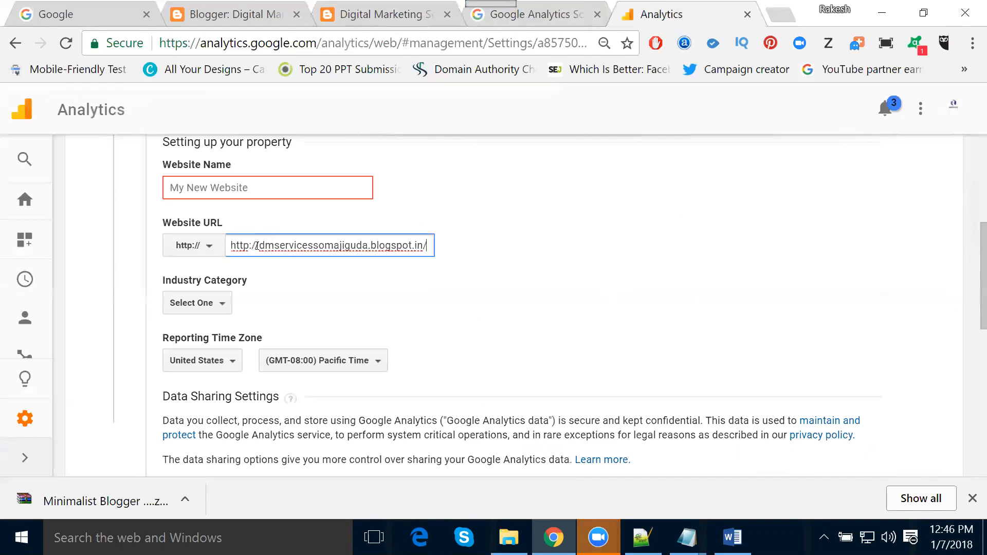
key(BackSpace)
key(BackSpace)
key(BackSpace)
key(BackSpace)
key(BackSpace)
key(BackSpace)
key(BackSpace)
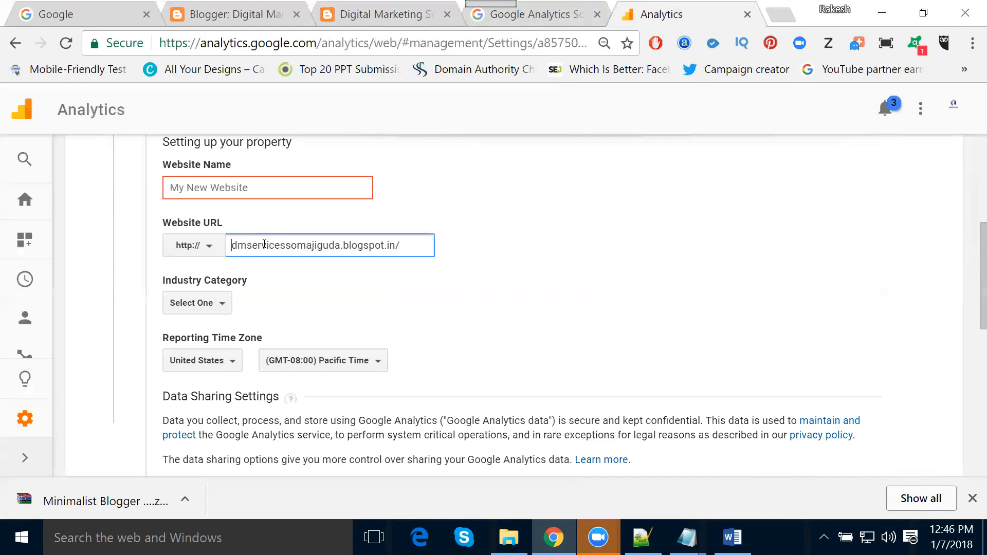
Copy dmservicessomajiguda from the Website URL and use it as both the Account Name and the Website Name
double_click(264, 244)
key(ctrl+c)
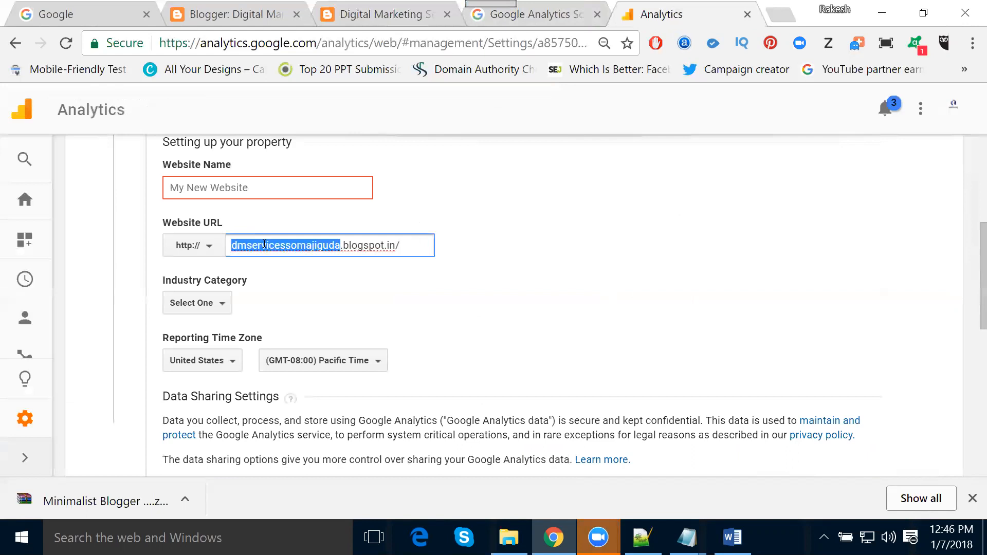
scroll(265, 244, up, 2)
click(247, 198)
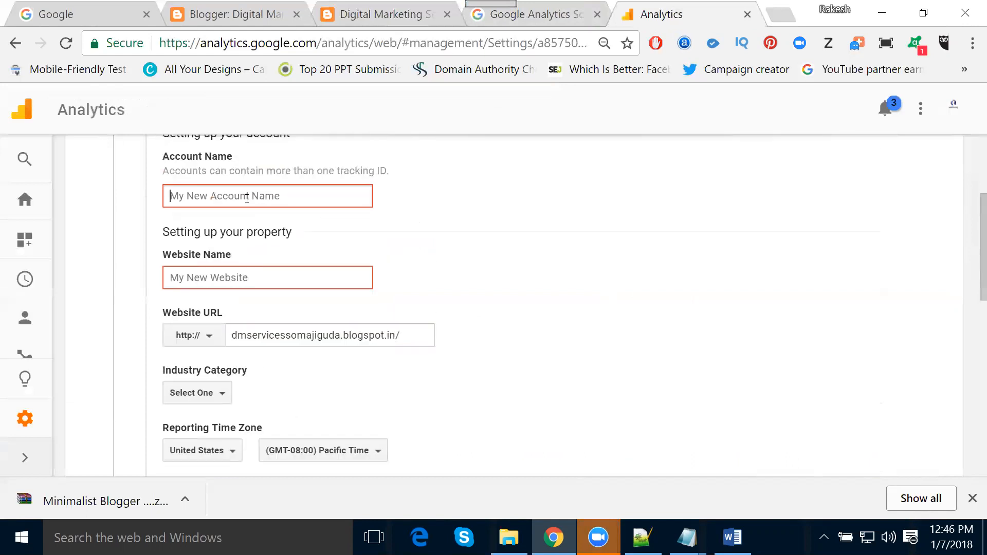
key(ctrl+v)
click(217, 277)
key(ctrl+v)
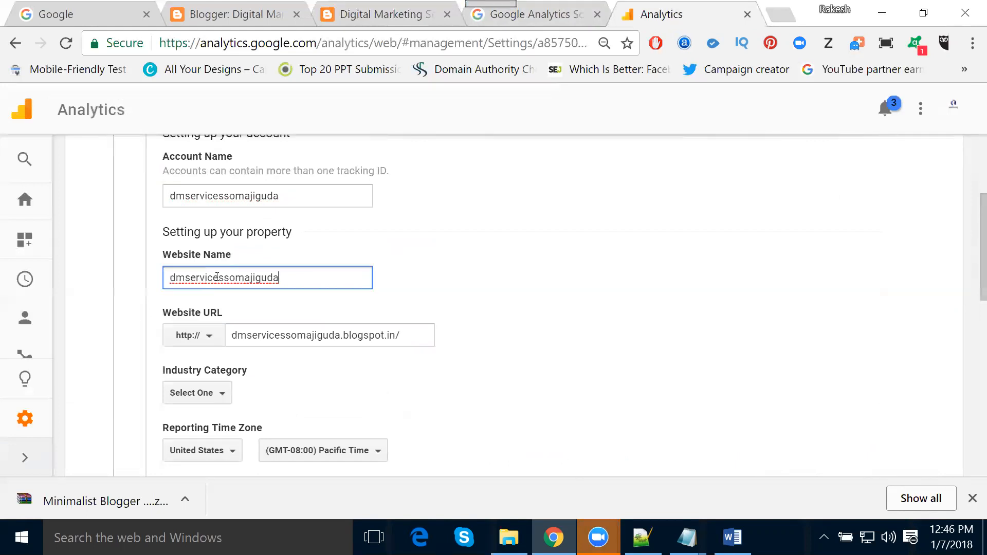
click(179, 337)
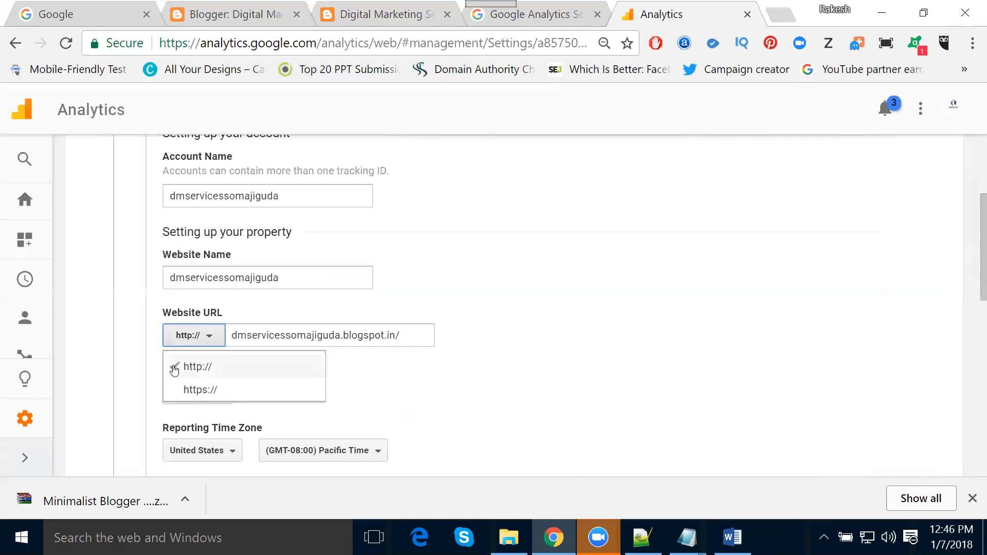
click(124, 323)
scroll(129, 322, down, 2)
click(185, 305)
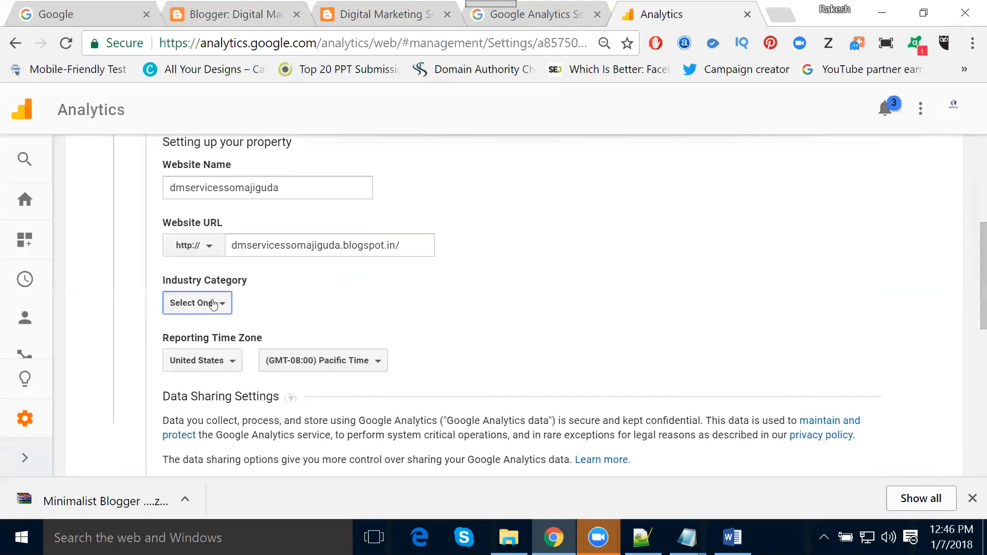
scroll(152, 308, down, 3)
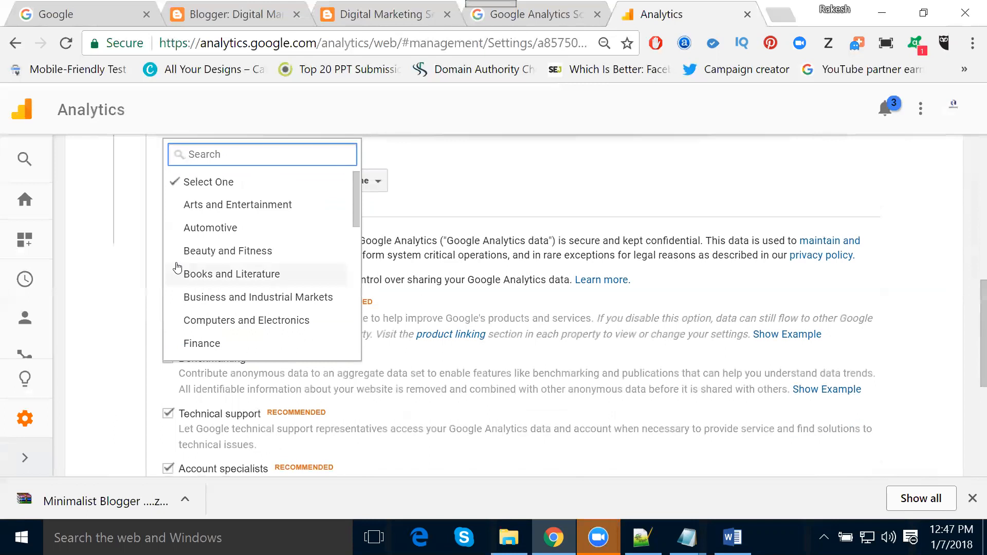
scroll(180, 265, down, 2)
scroll(191, 249, down, 2)
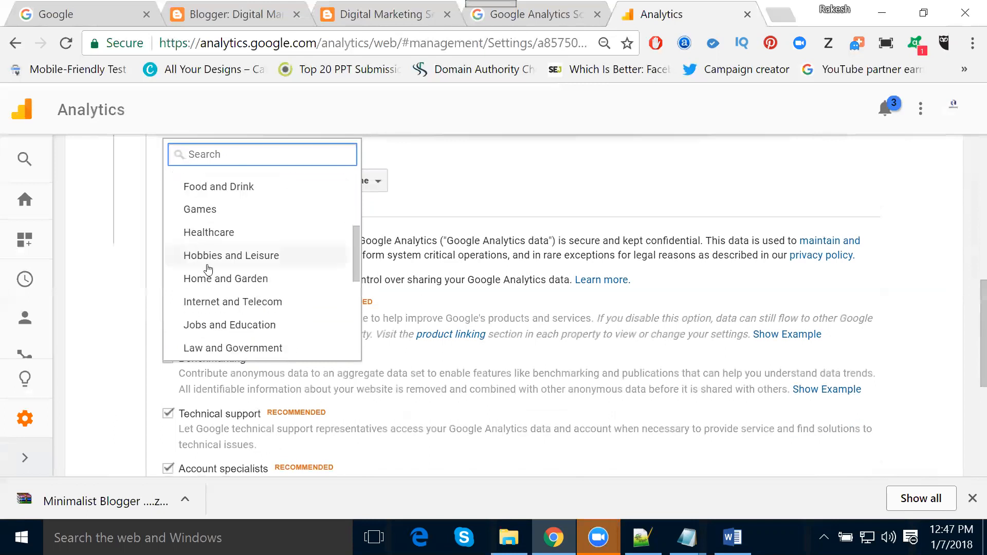
click(221, 326)
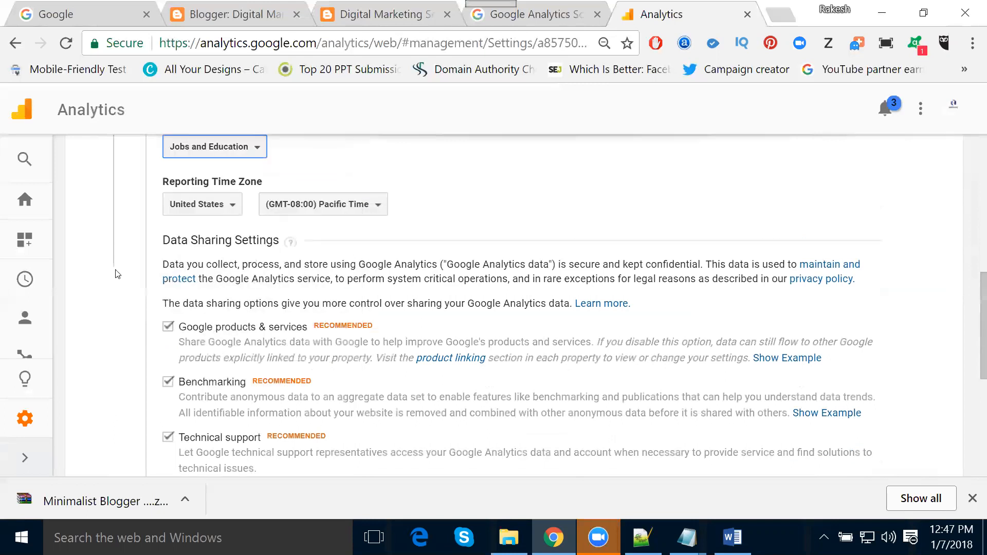
Set the Reporting Time Zone country to India
scroll(118, 274, up, 2)
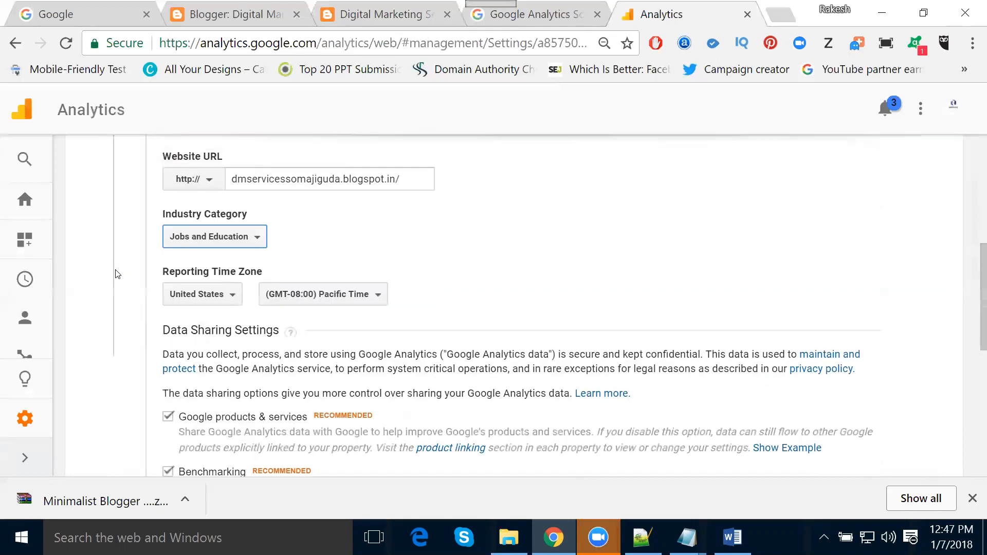
click(181, 301)
text(india)
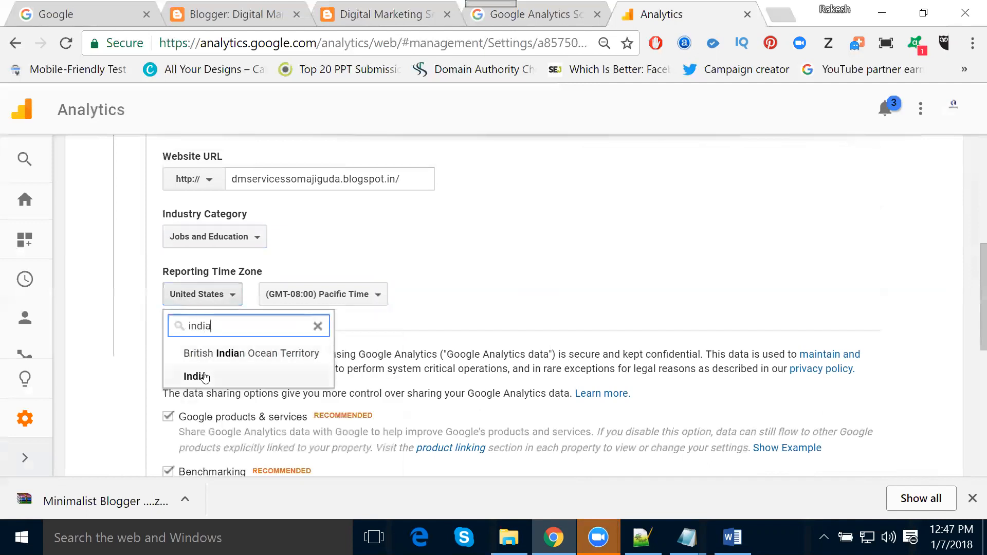
click(204, 378)
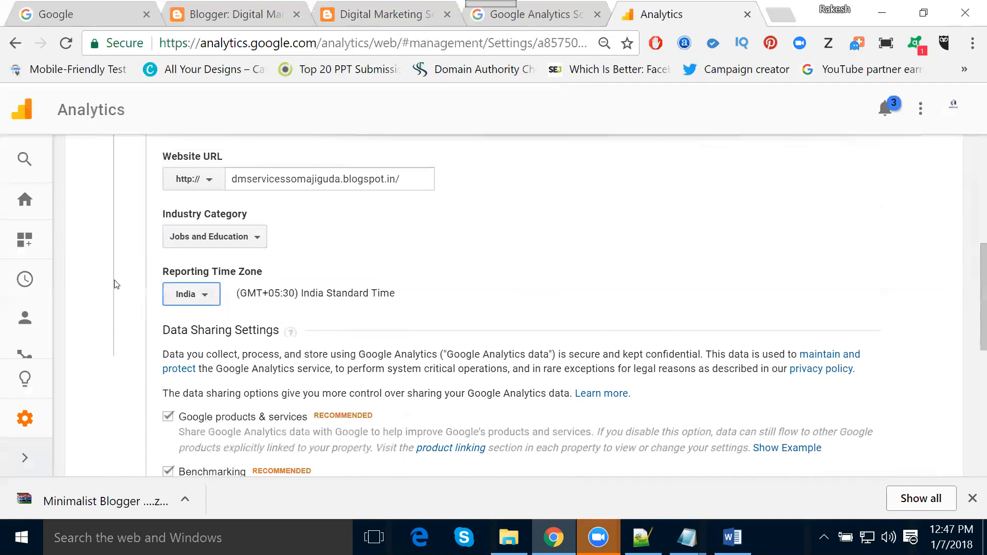
Request the tracking ID and accept the Google Analytics Terms of Service for India
scroll(152, 303, down, 3)
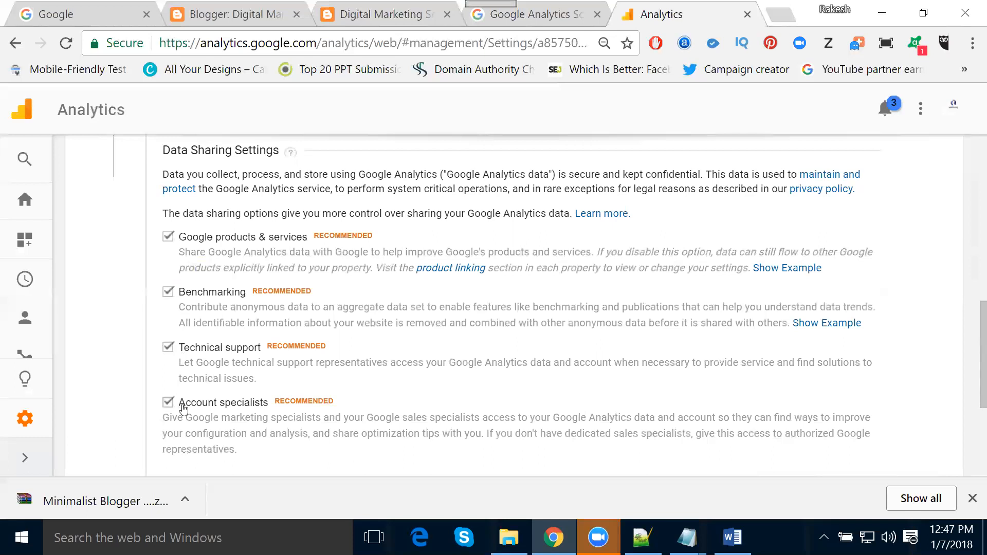
scroll(166, 261, down, 4)
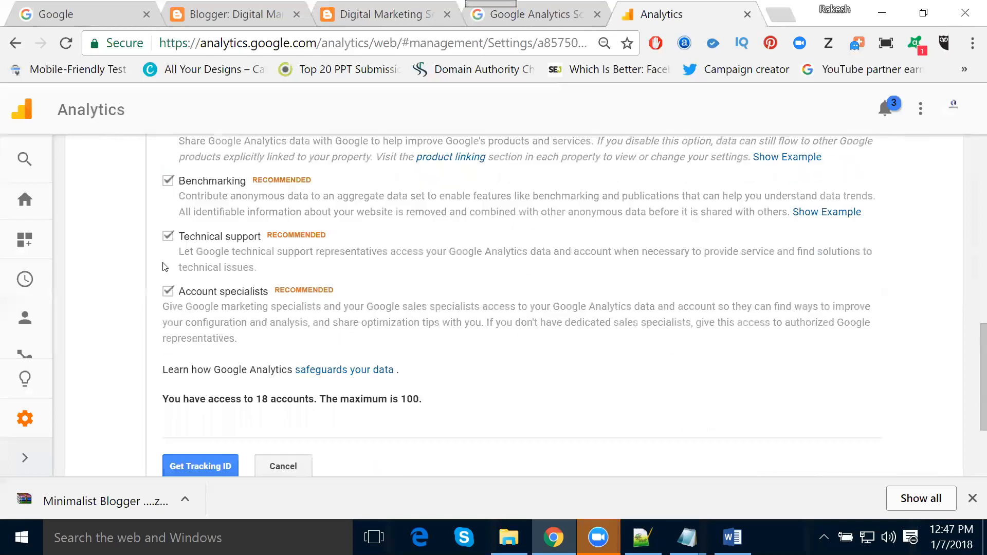
click(191, 370)
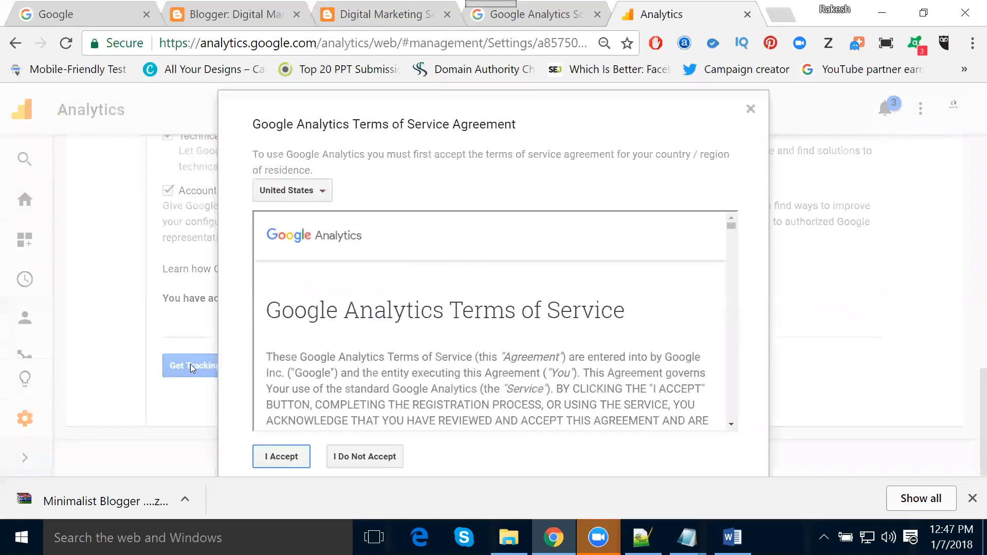
click(305, 191)
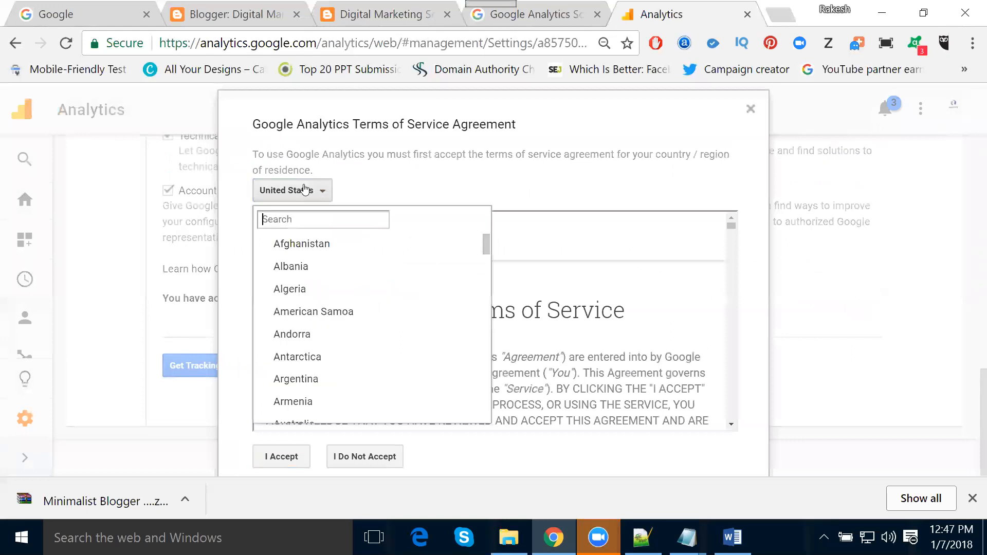
text(india)
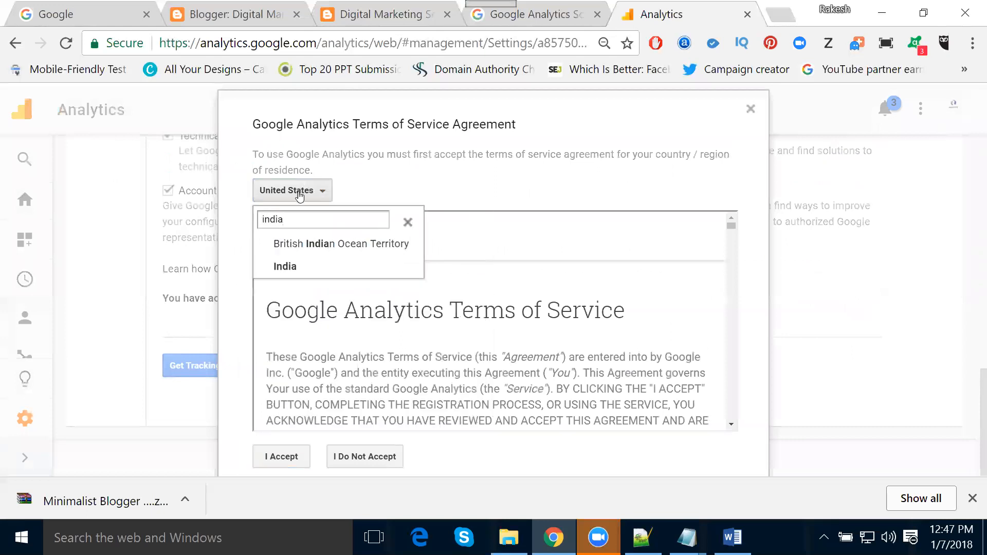
click(308, 275)
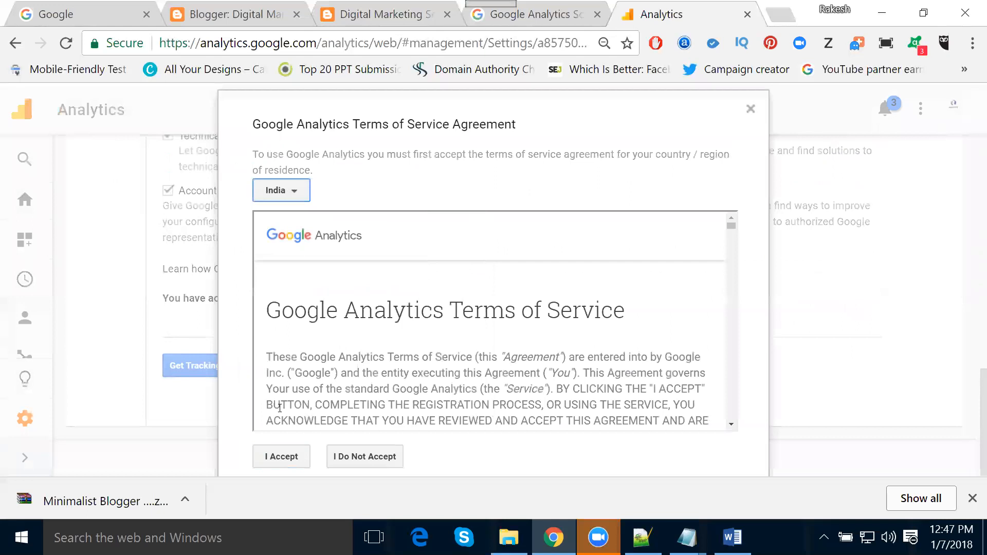
click(281, 458)
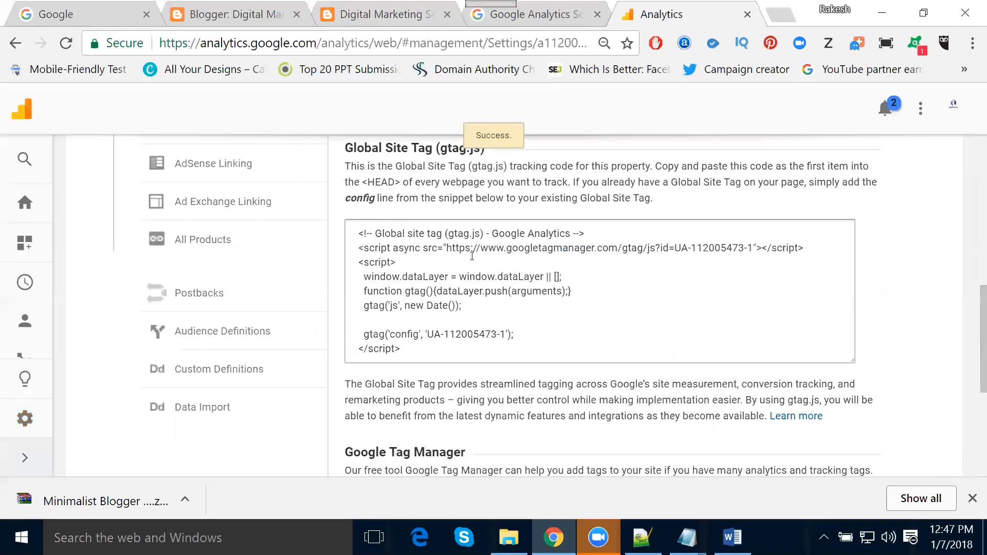
Copy the Global Site Tag (gtag.js) code from Analytics and paste it directly below the opening head tag in the Blogger theme's HTML
click(452, 364)
key(ctrl+c)
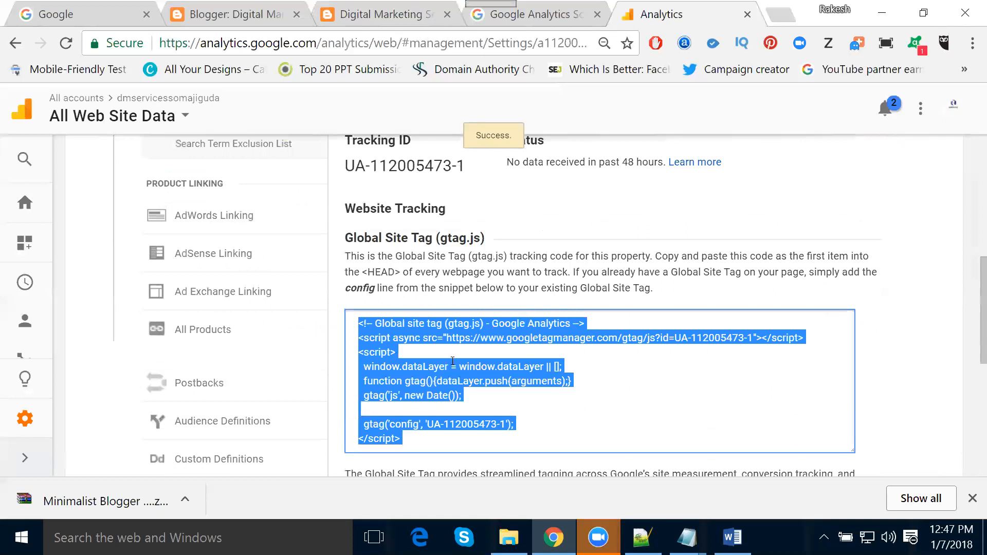
click(249, 13)
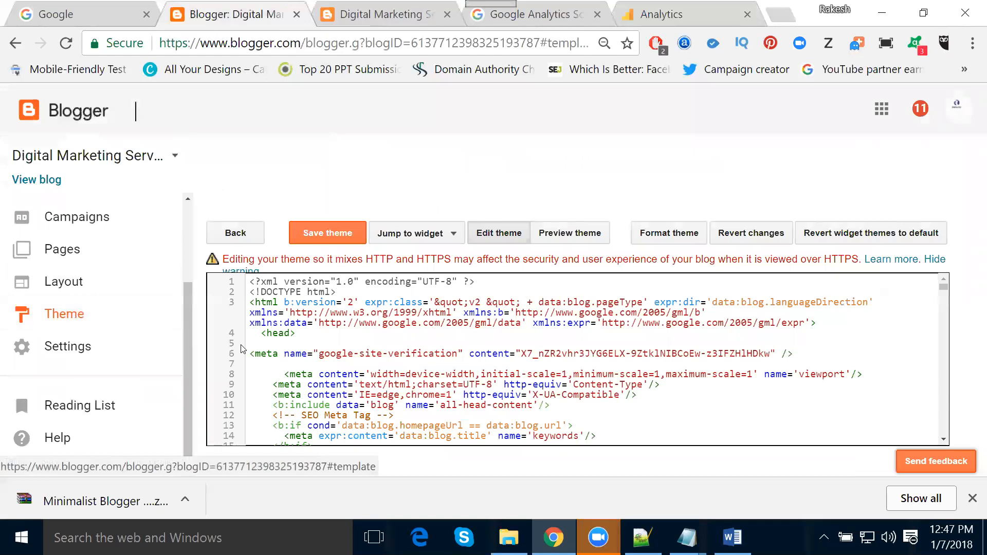
click(318, 332)
key(Return)
key(Return)
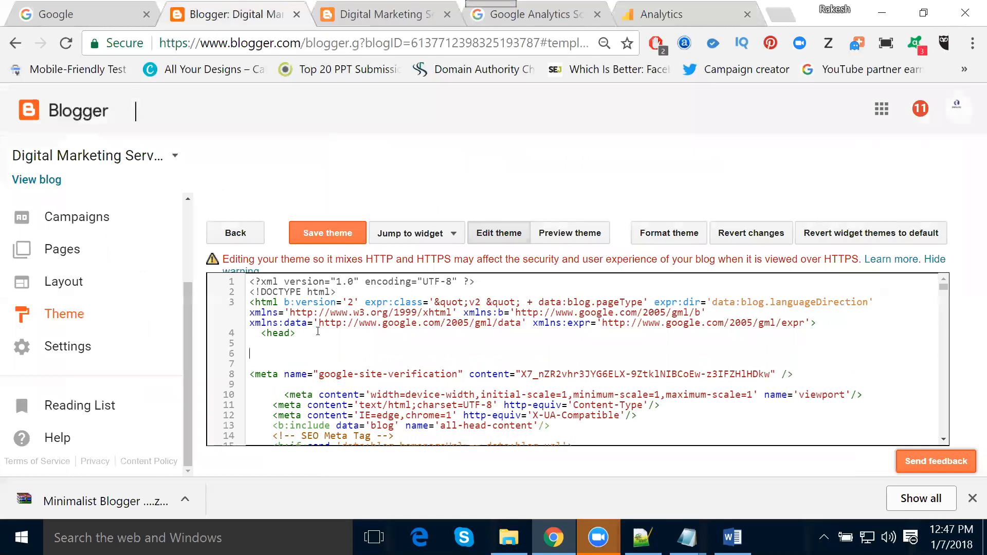
key(ctrl+v)
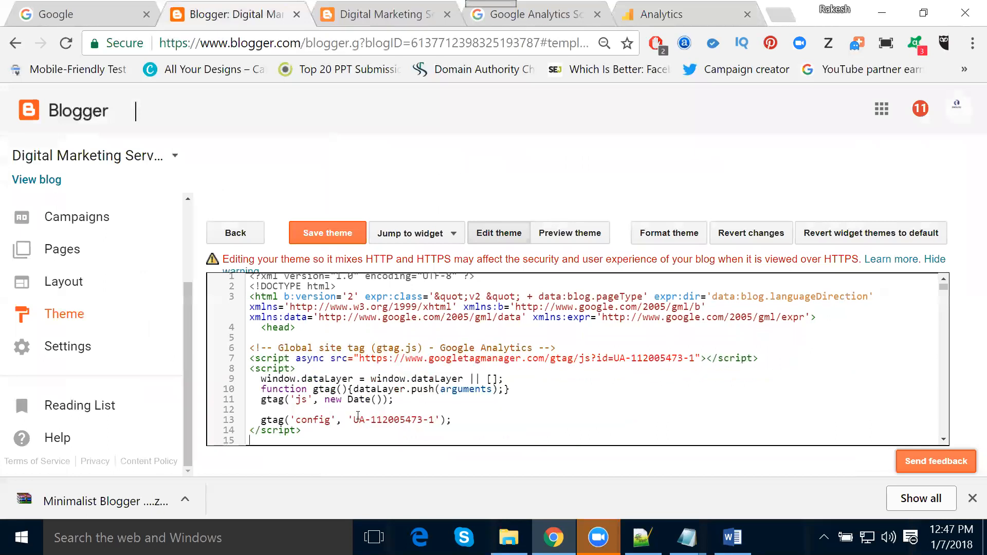
Copy the tracking ID from the pasted code's gtag config line and save the theme
drag(356, 419, 437, 419)
key(ctrl+c)
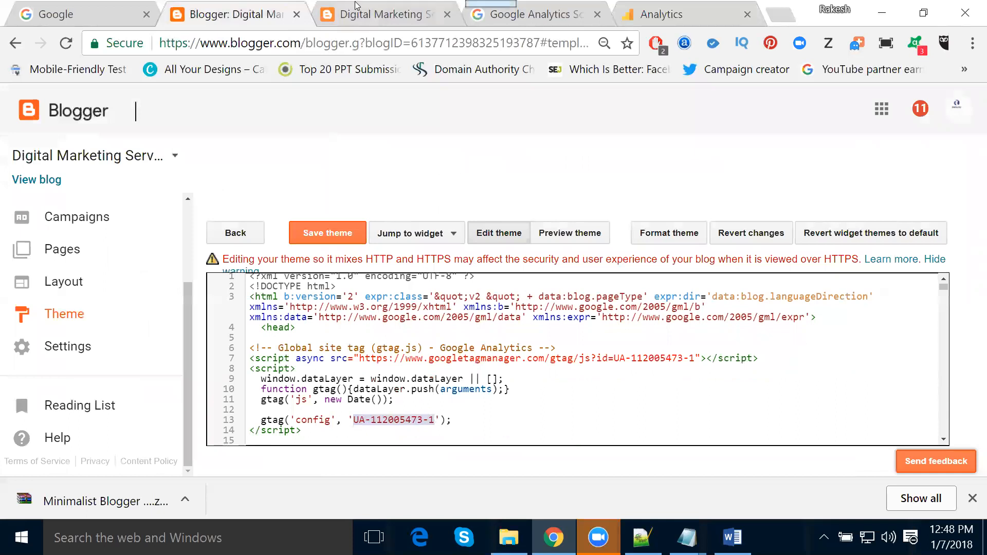
click(335, 229)
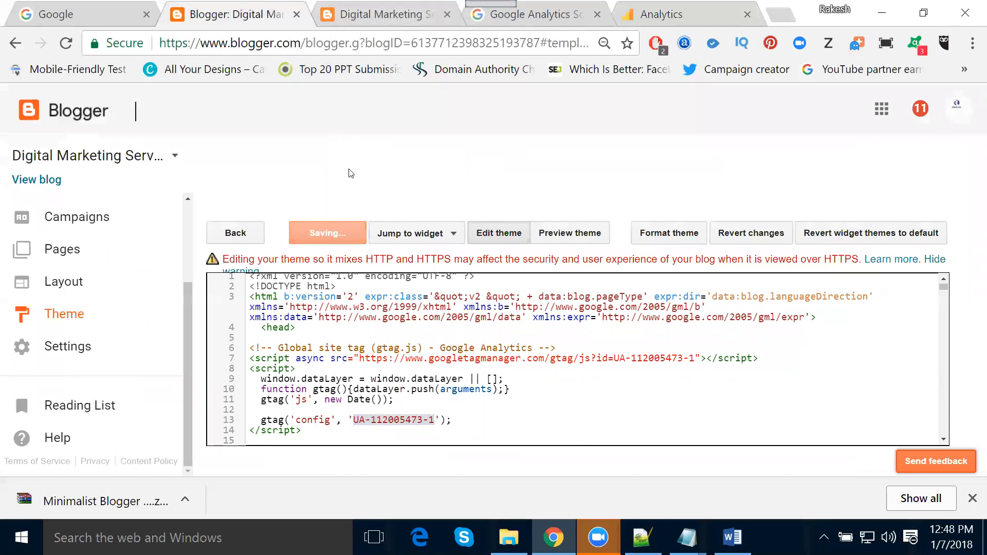
Reload the blog's home page, view its page source and search it for the copied tracking ID
click(391, 13)
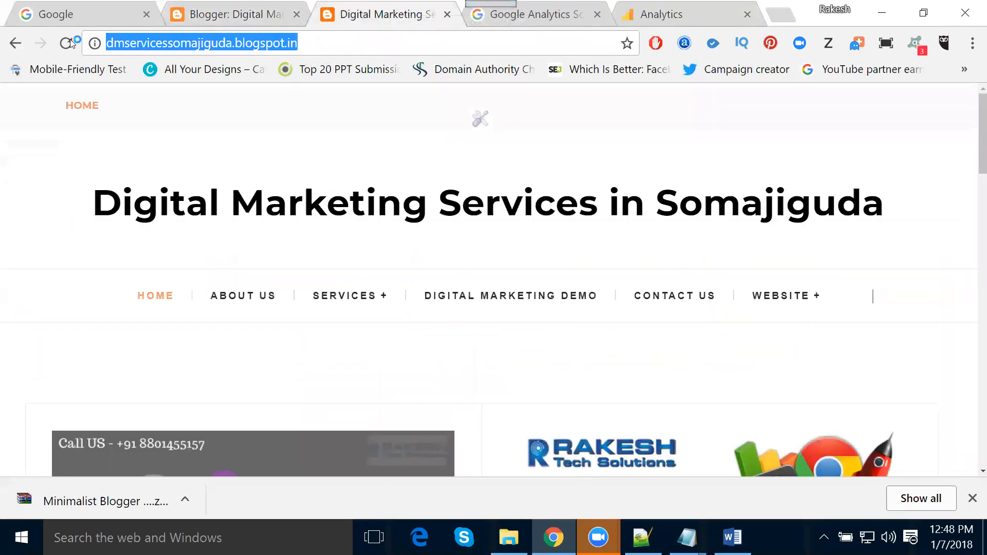
click(140, 298)
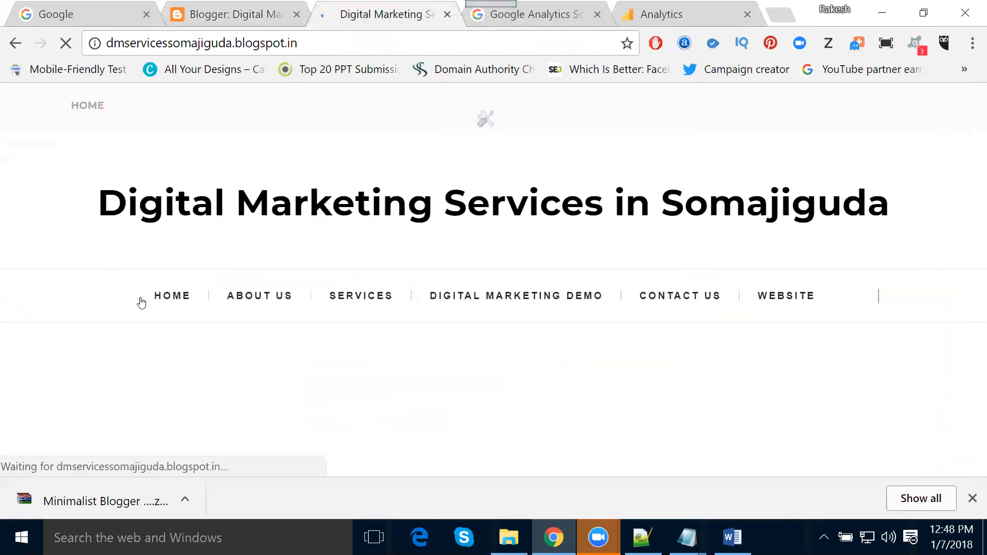
key(ctrl+u)
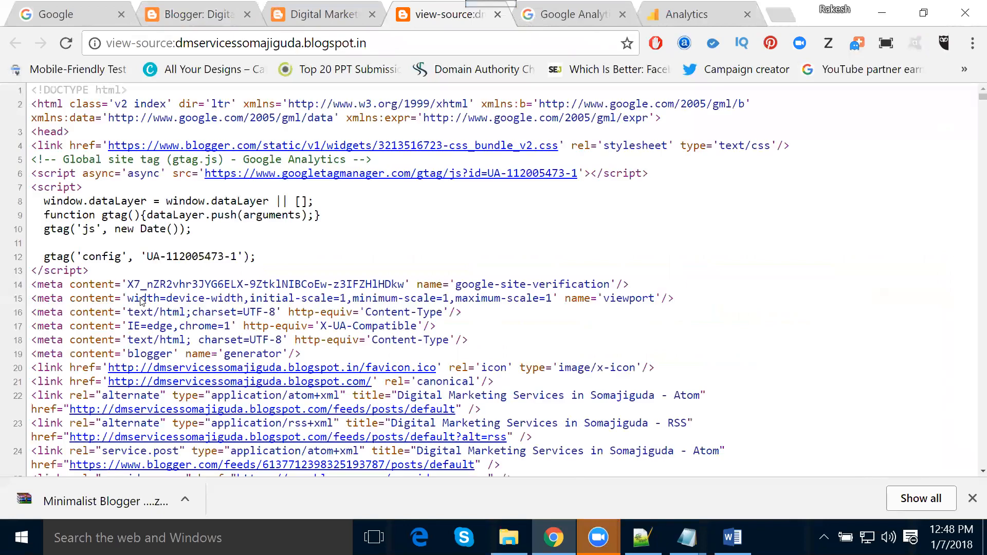
key(ctrl+f)
key(ctrl+v)
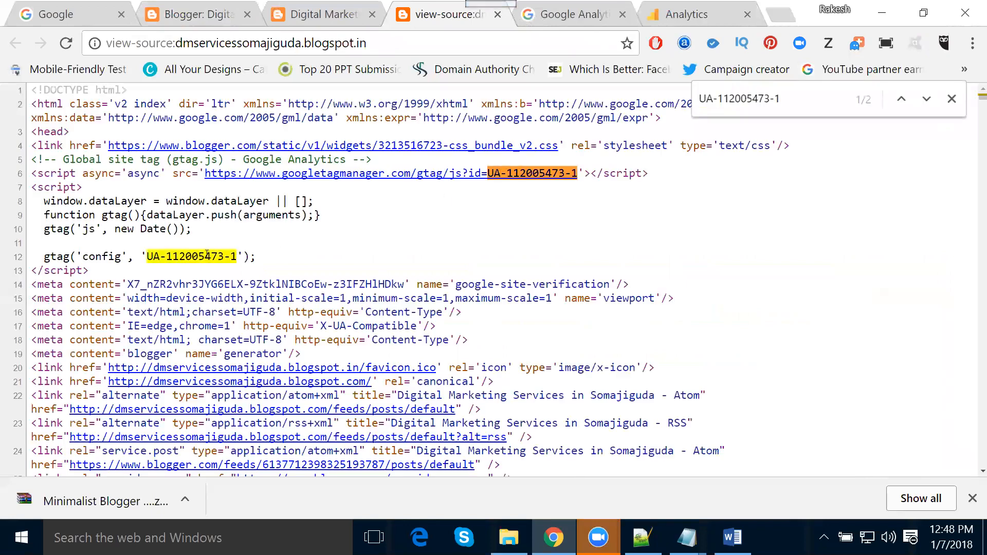
Return to Analytics and view the Audience Overview report for the new property
click(673, 12)
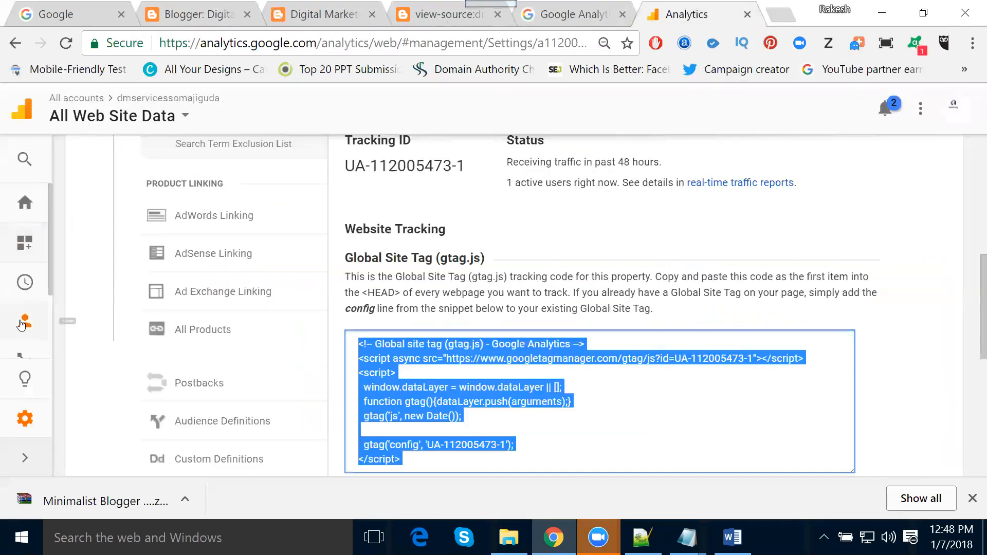
click(21, 324)
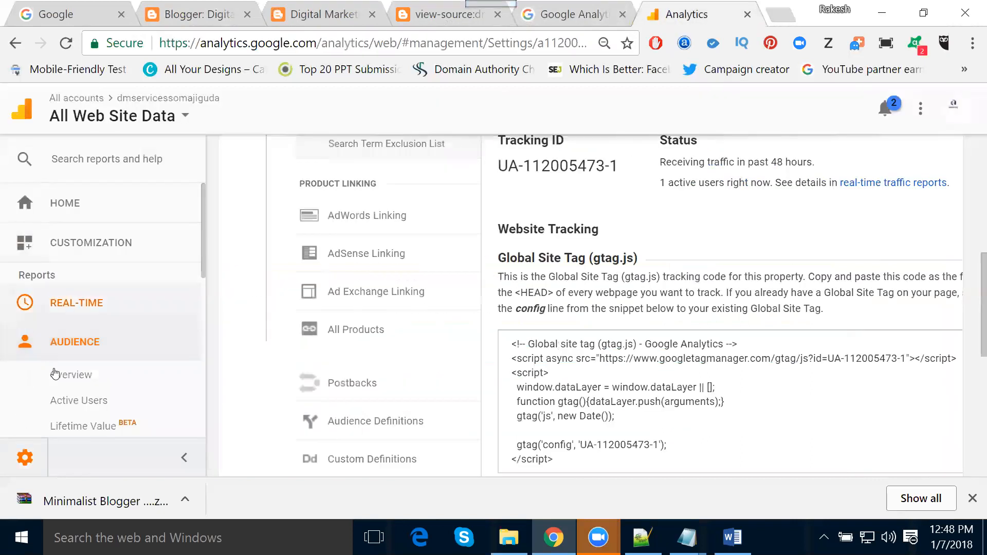
click(61, 379)
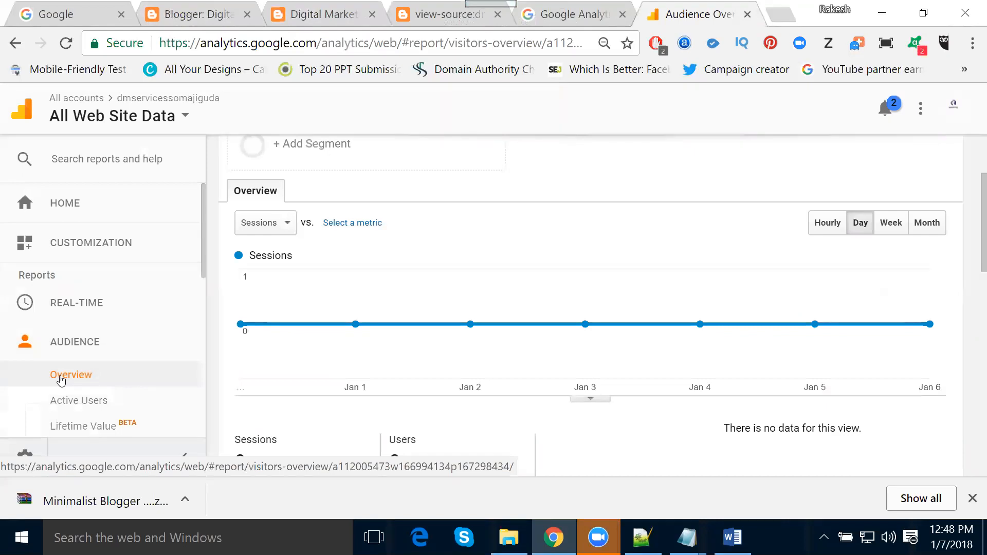
Open the Real-Time Overview report and examine its active users, pageviews and top active pages
click(94, 307)
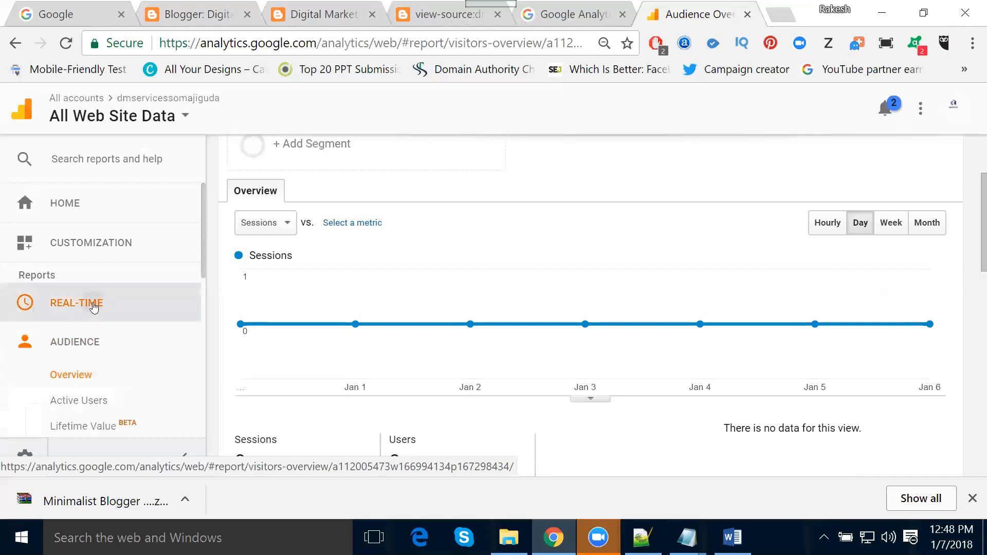
click(76, 343)
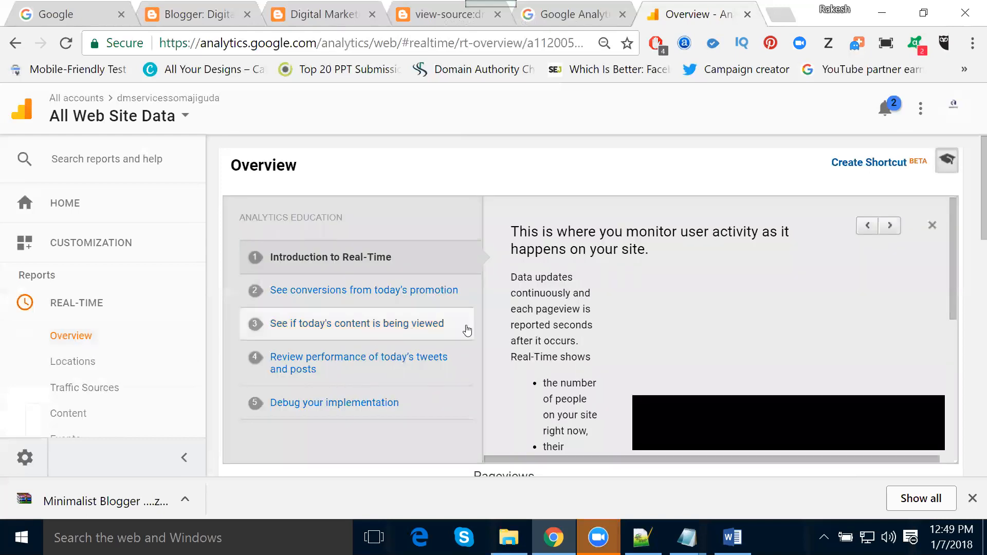
scroll(471, 314, down, 2)
scroll(470, 306, down, 10)
scroll(403, 280, up, 2)
scroll(403, 276, up, 2)
scroll(353, 219, up, 4)
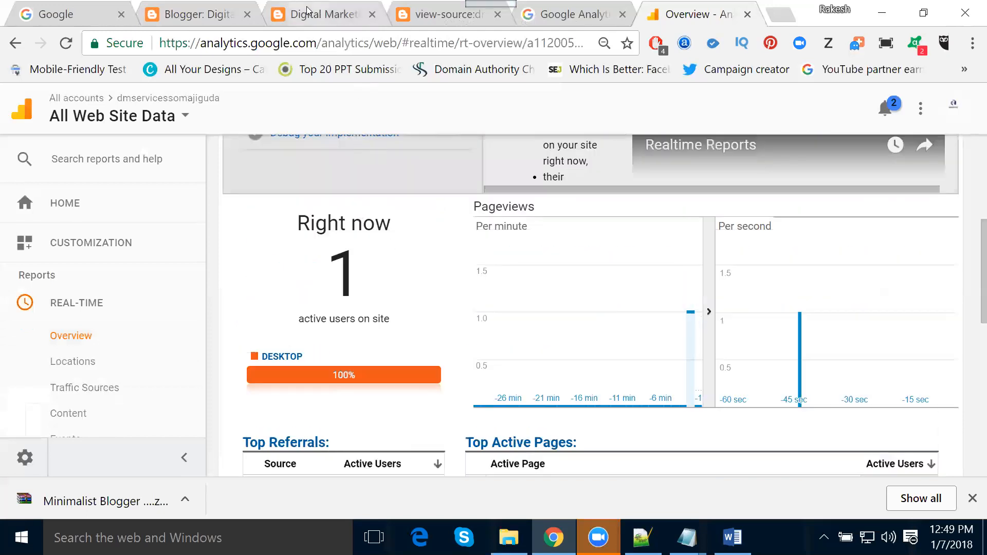
Visit the blog's Contact Us page, check the Real-Time Overview's active pages and visitor location, and refresh the report
click(322, 12)
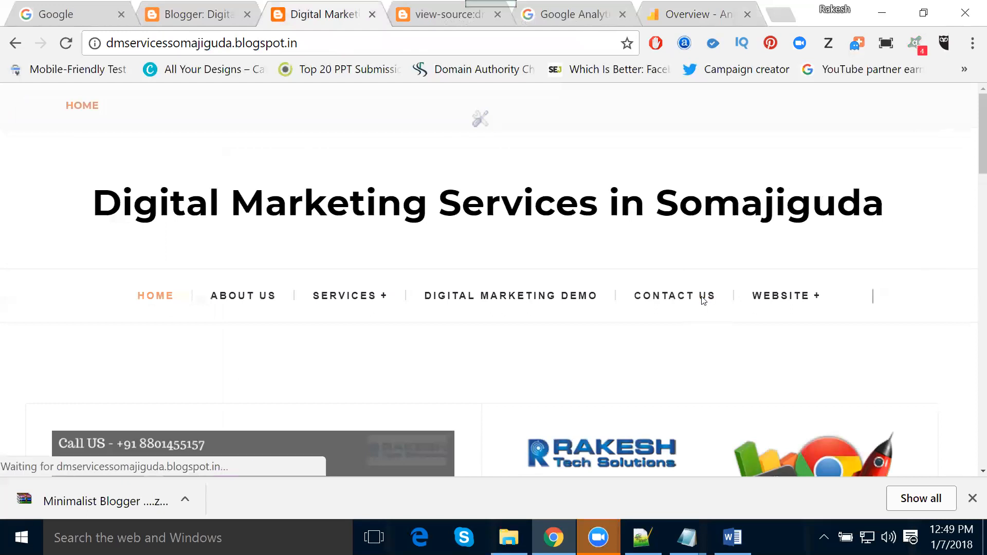
click(703, 300)
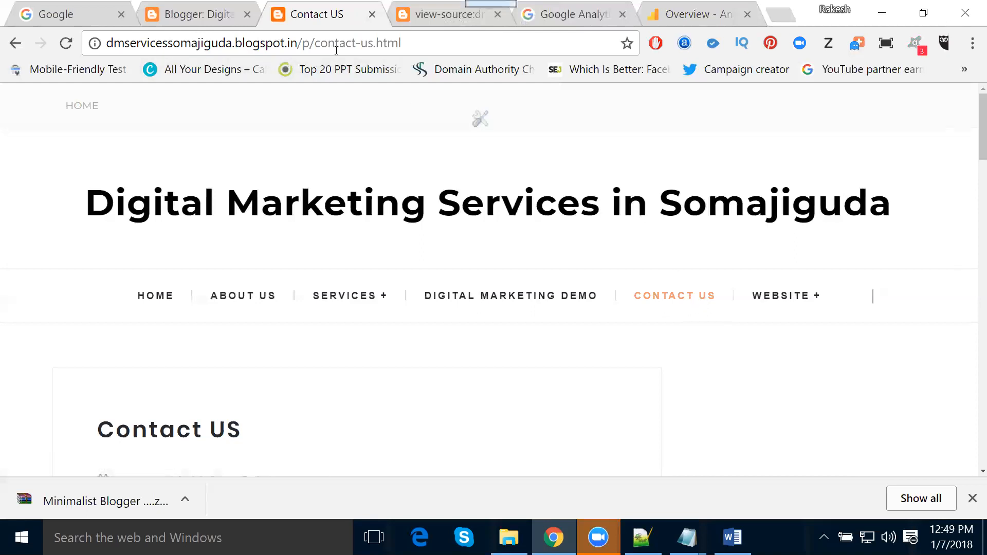
click(684, 15)
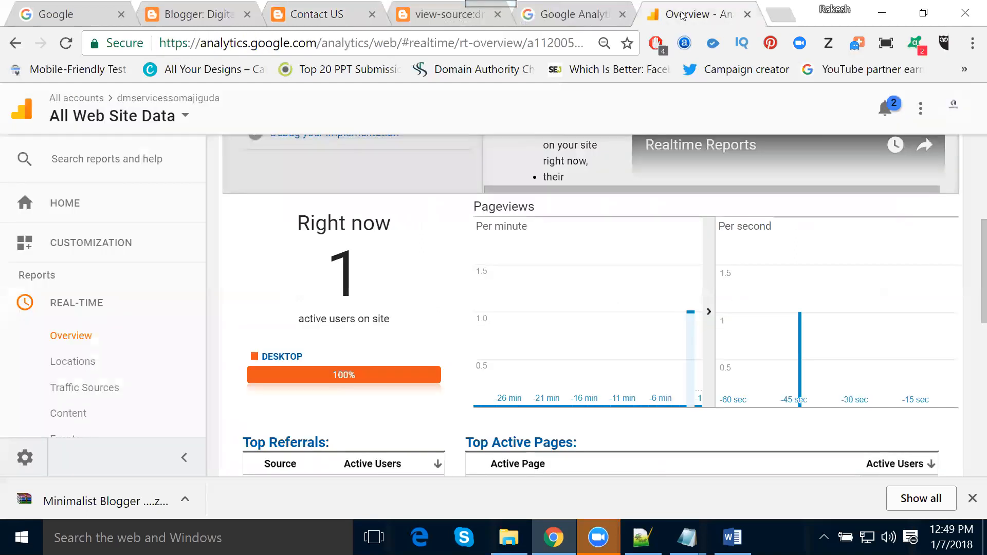
scroll(504, 278, down, 5)
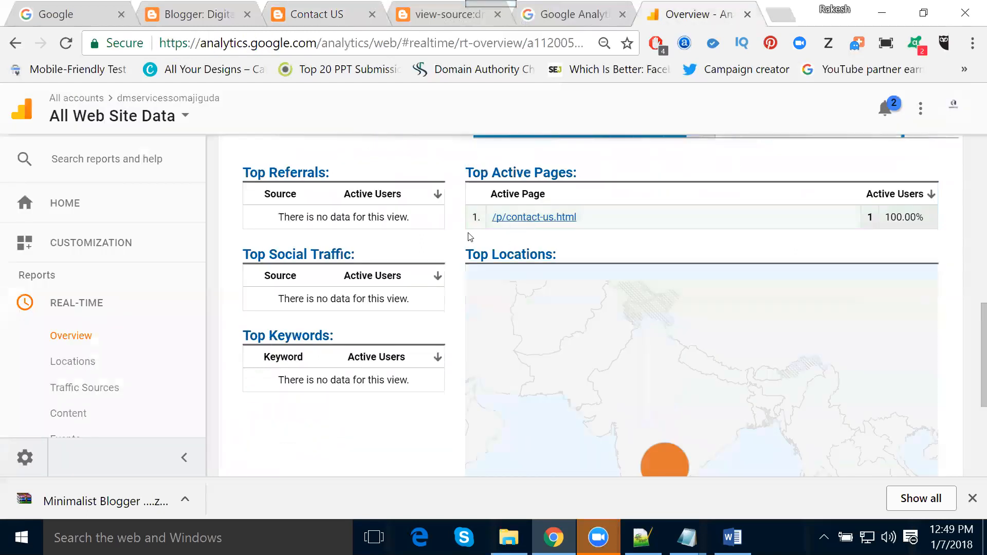
scroll(534, 242, down, 3)
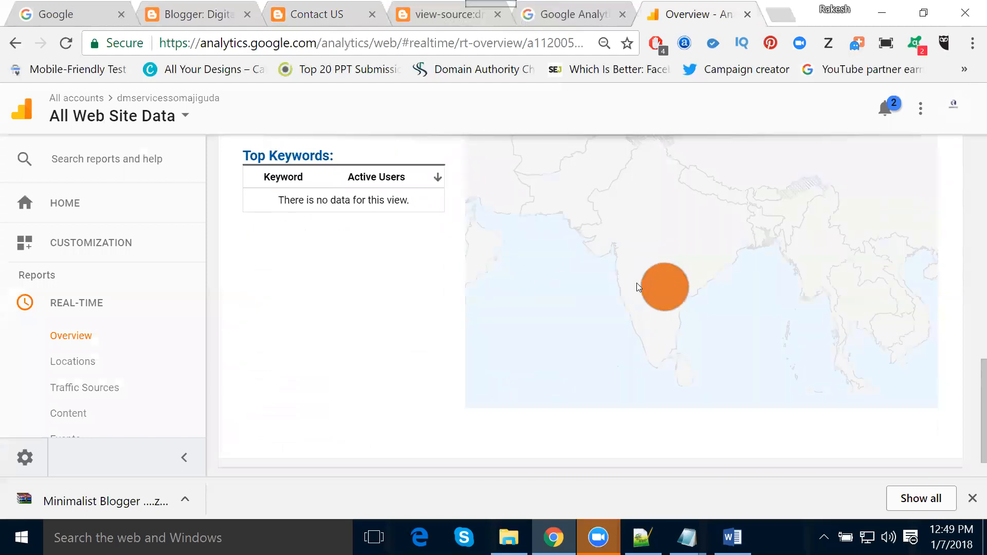
mouse_move(661, 283)
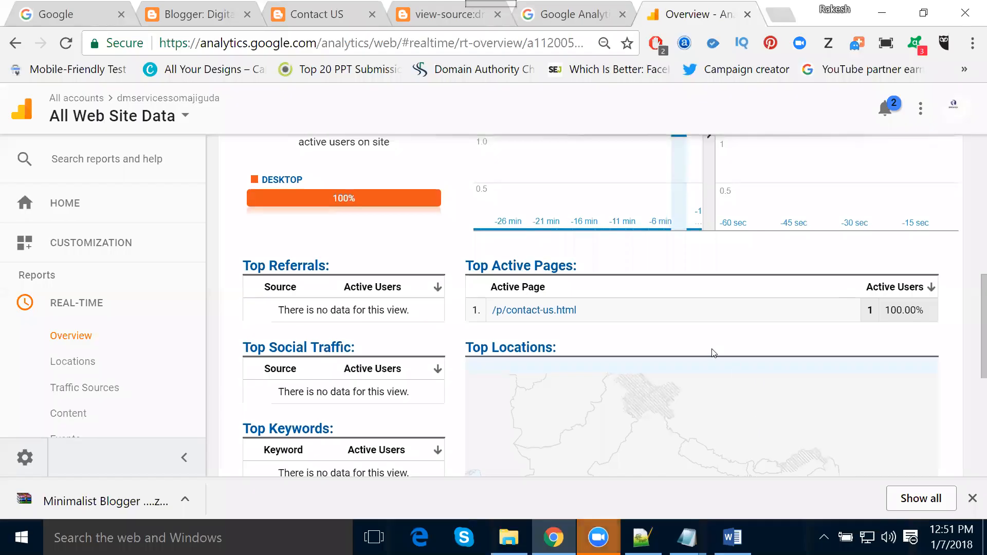
scroll(714, 355, up, 3)
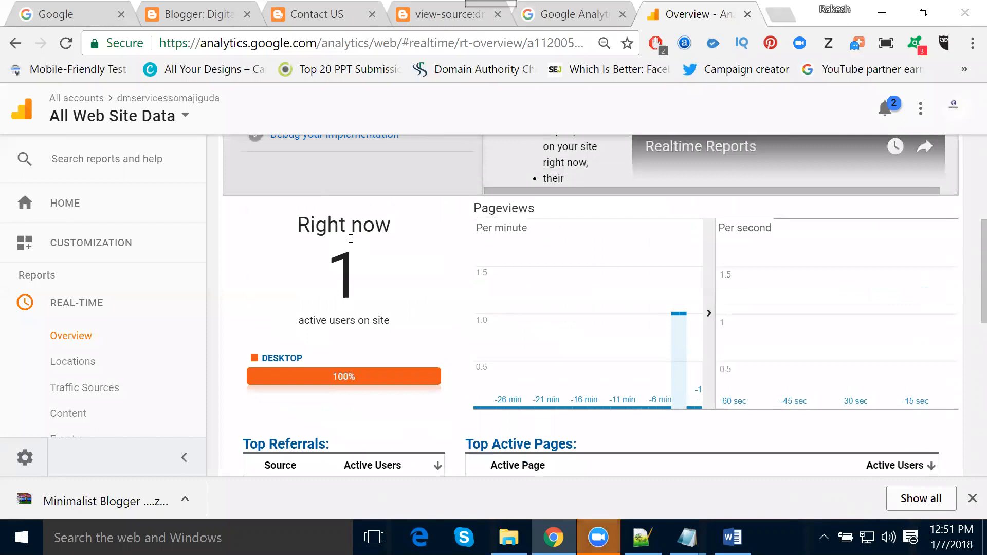
scroll(351, 241, down, 3)
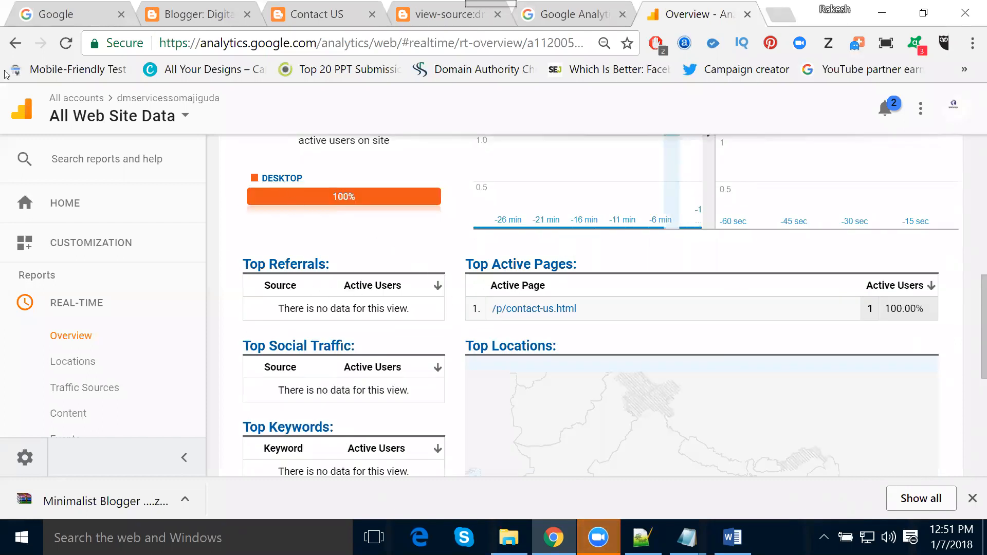
click(66, 43)
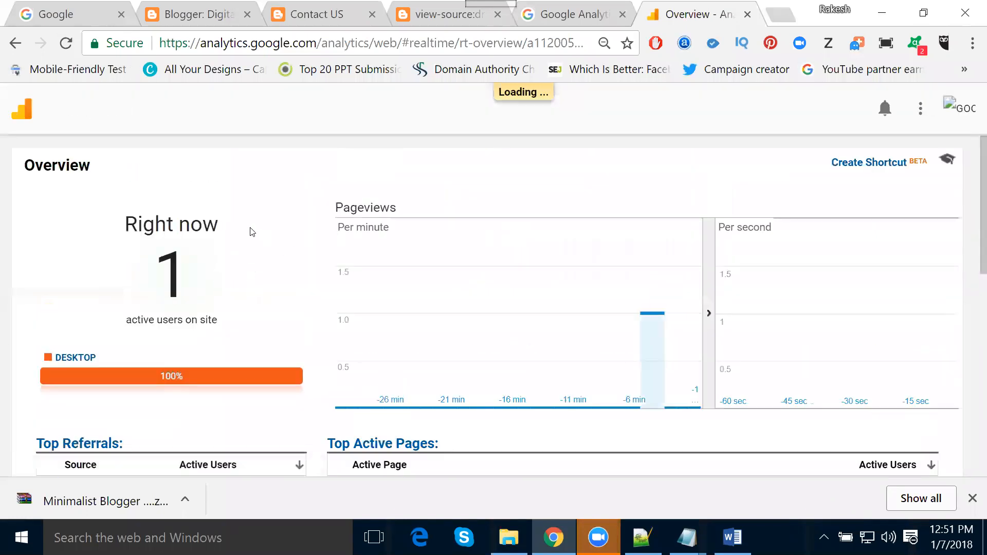
Visit the blog's About Us page and refresh the Real-Time Overview to check its top active pages
click(337, 14)
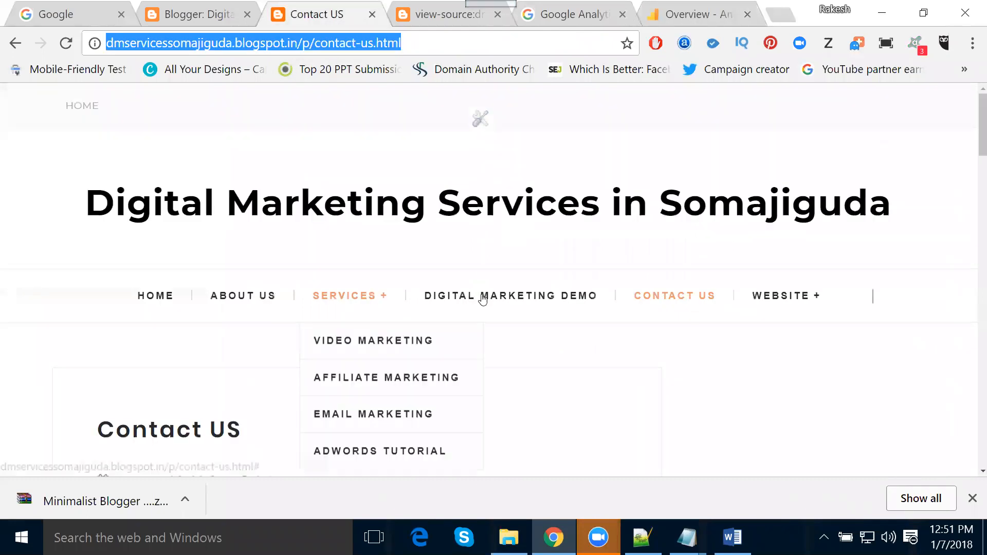
click(223, 297)
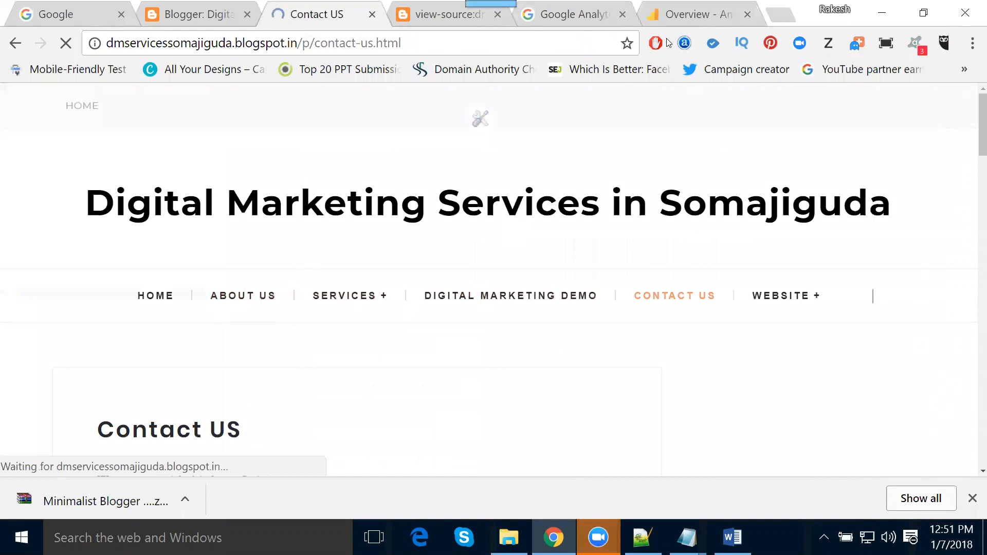
click(690, 13)
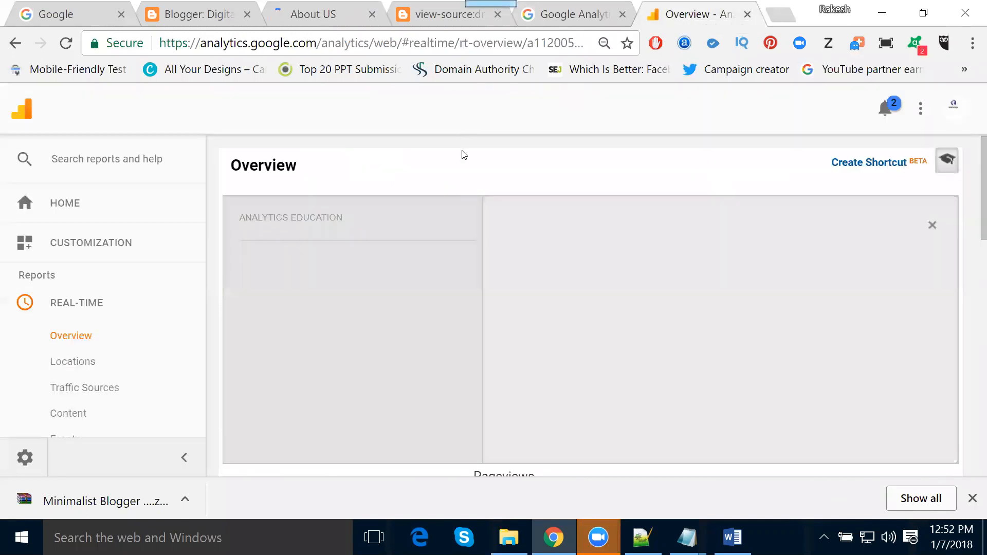
scroll(462, 165, down, 2)
scroll(352, 163, down, 7)
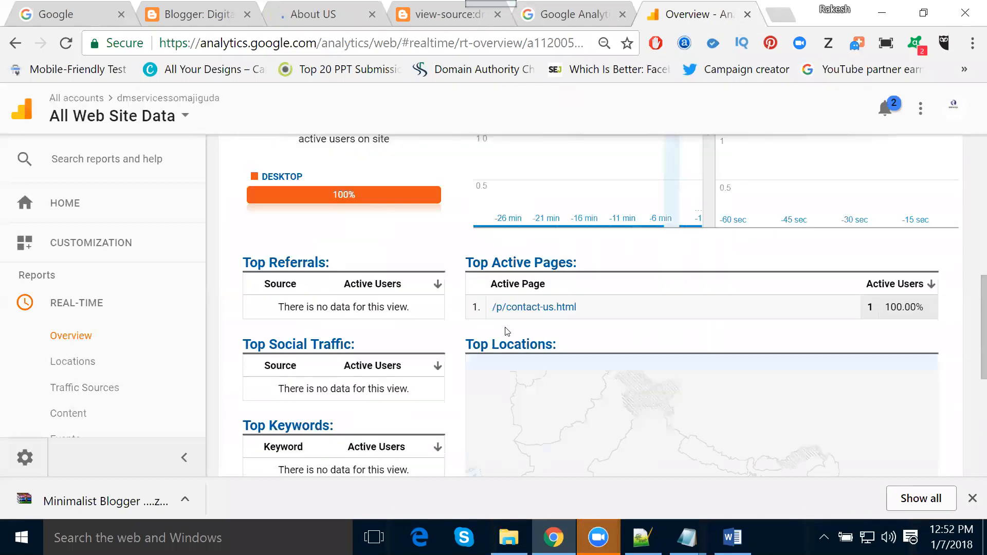
click(66, 44)
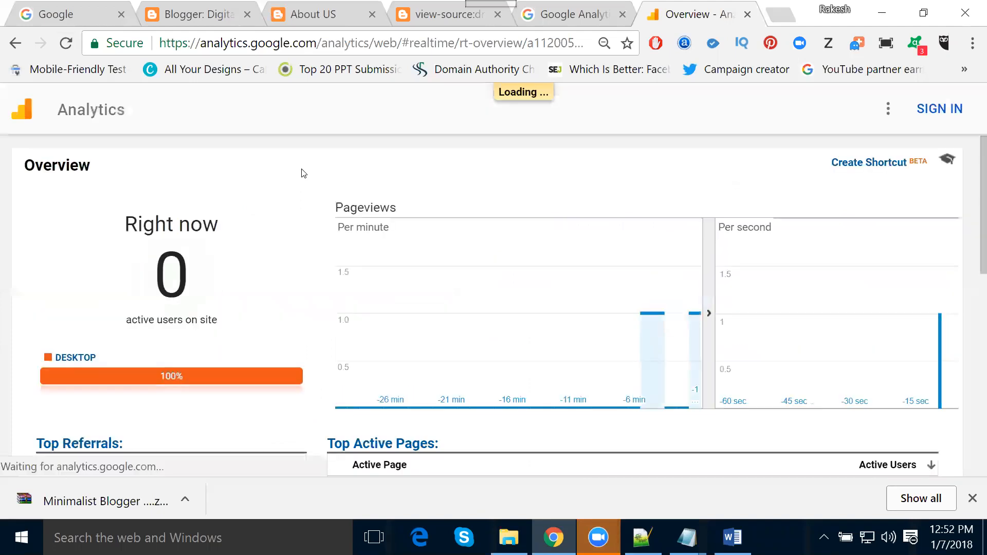
scroll(303, 169, down, 5)
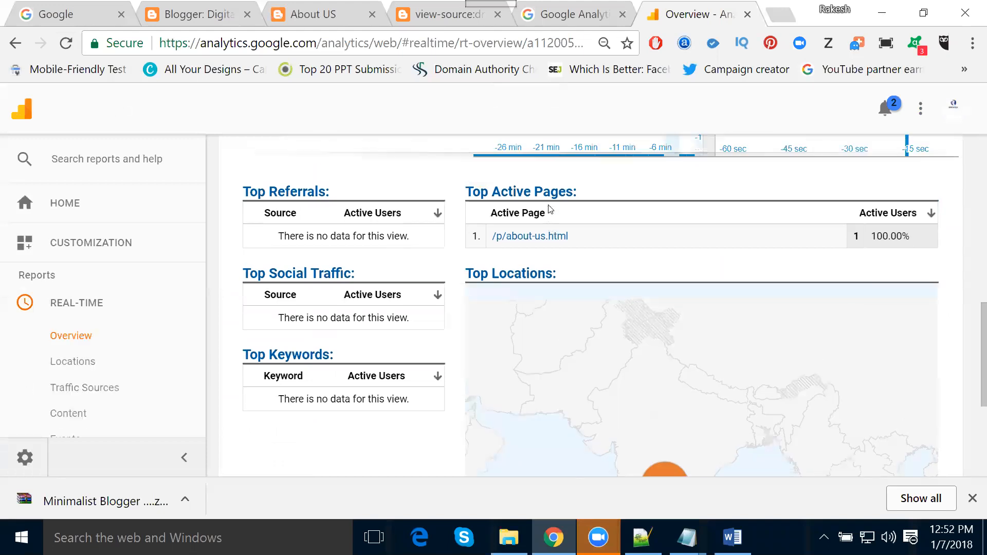
Examine the Real-Time Overview's active user count, desktop and mobile split, social traffic and top active pages
scroll(550, 208, up, 5)
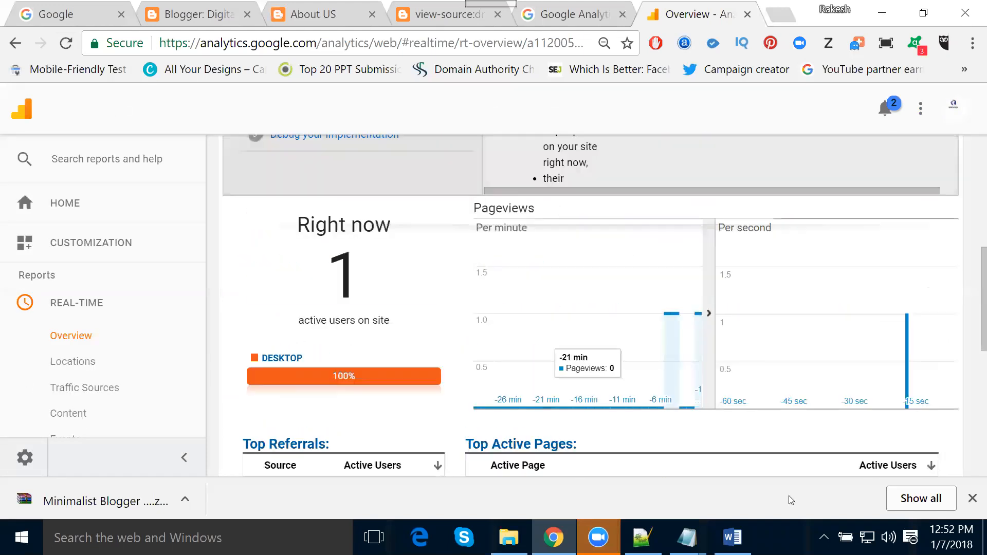
scroll(743, 404, up, 2)
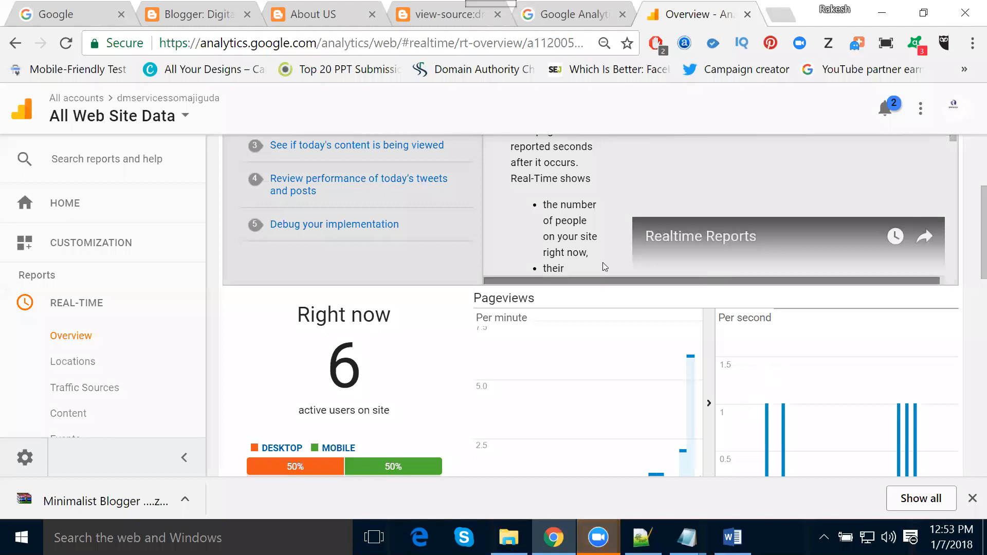
scroll(602, 260, down, 2)
scroll(298, 367, down, 3)
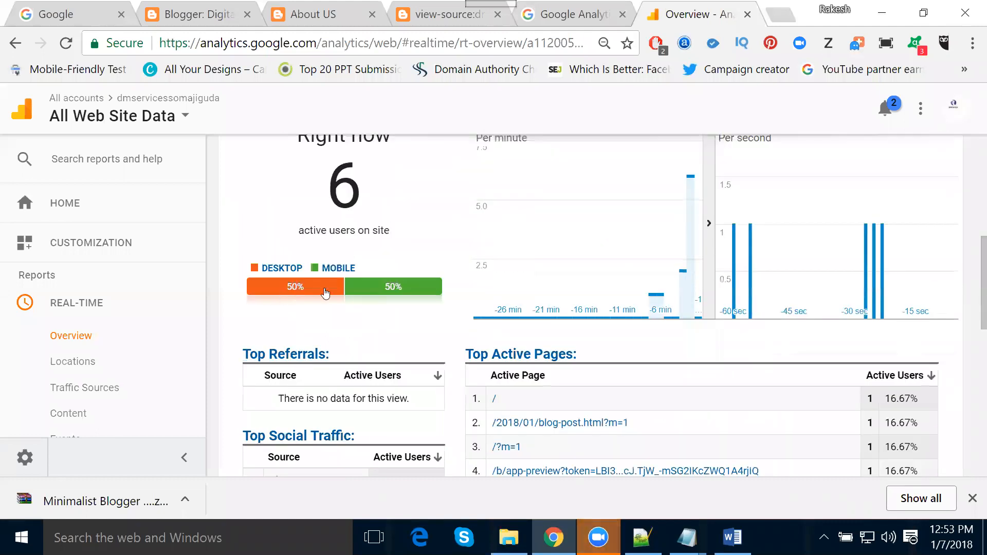
scroll(540, 254, down, 3)
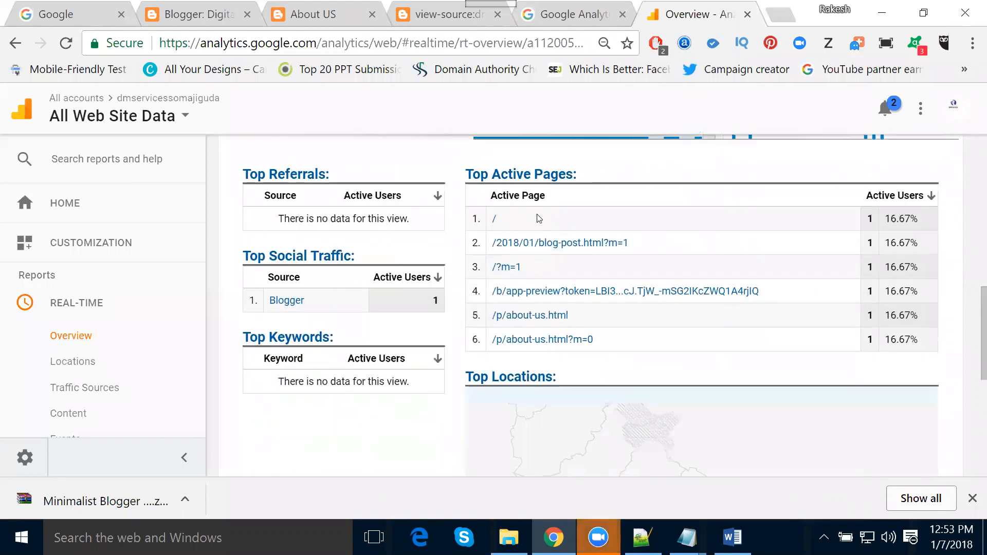